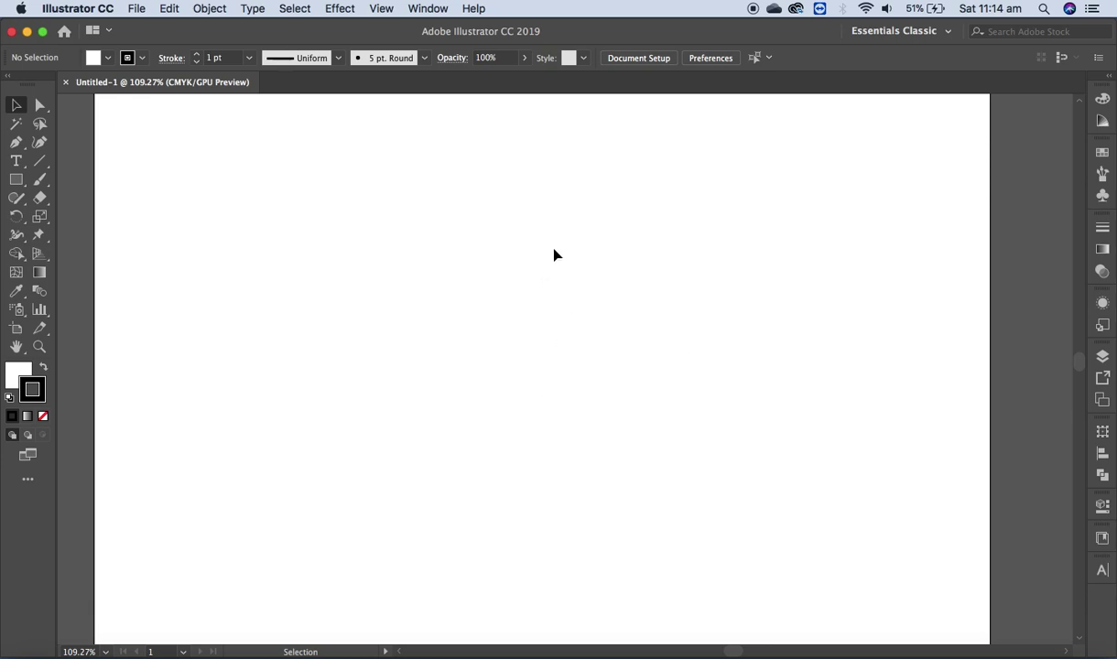
# Place Untitled-1.jpg on the artboard, sized large at the upper left.
pyautogui.click(136, 9)
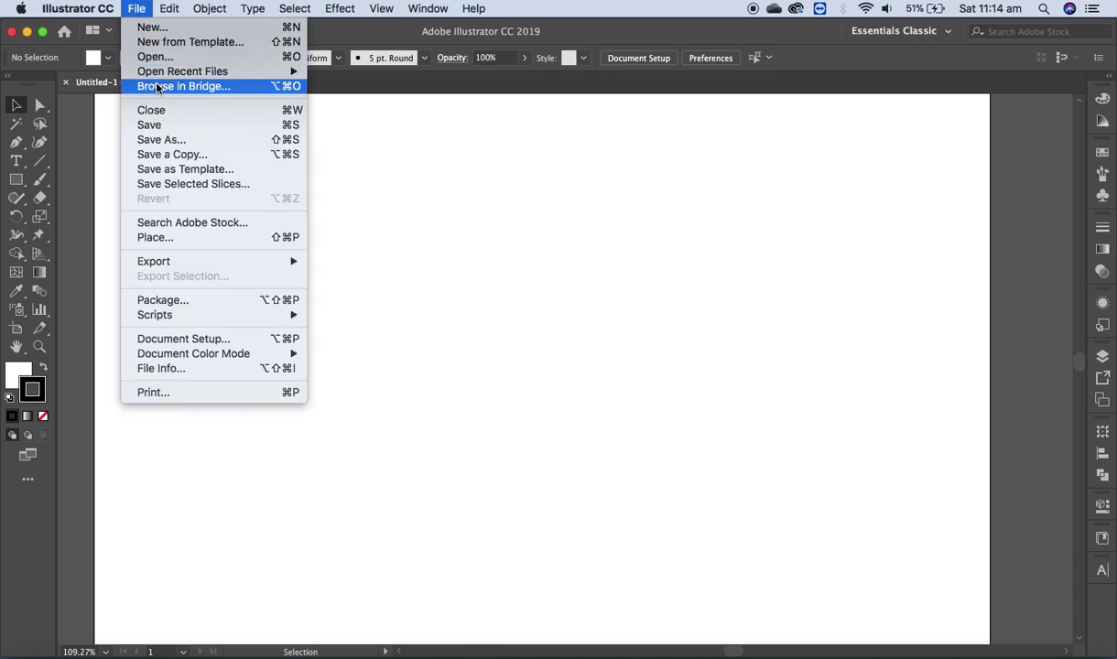
pyautogui.click(155, 237)
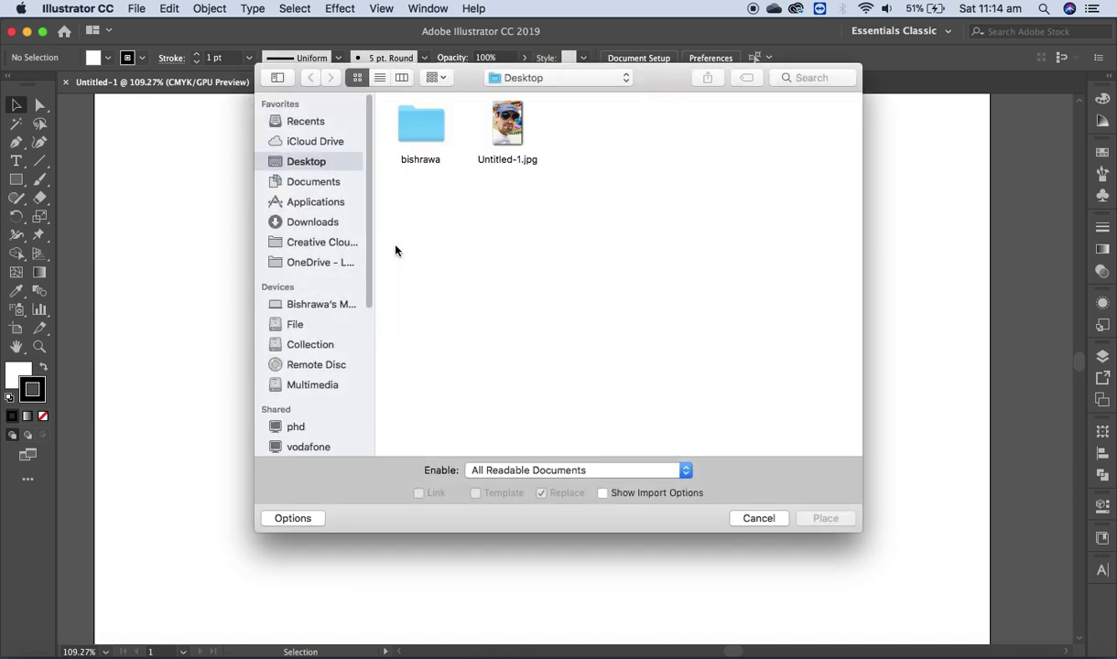
pyautogui.click(485, 128)
pyautogui.click(825, 518)
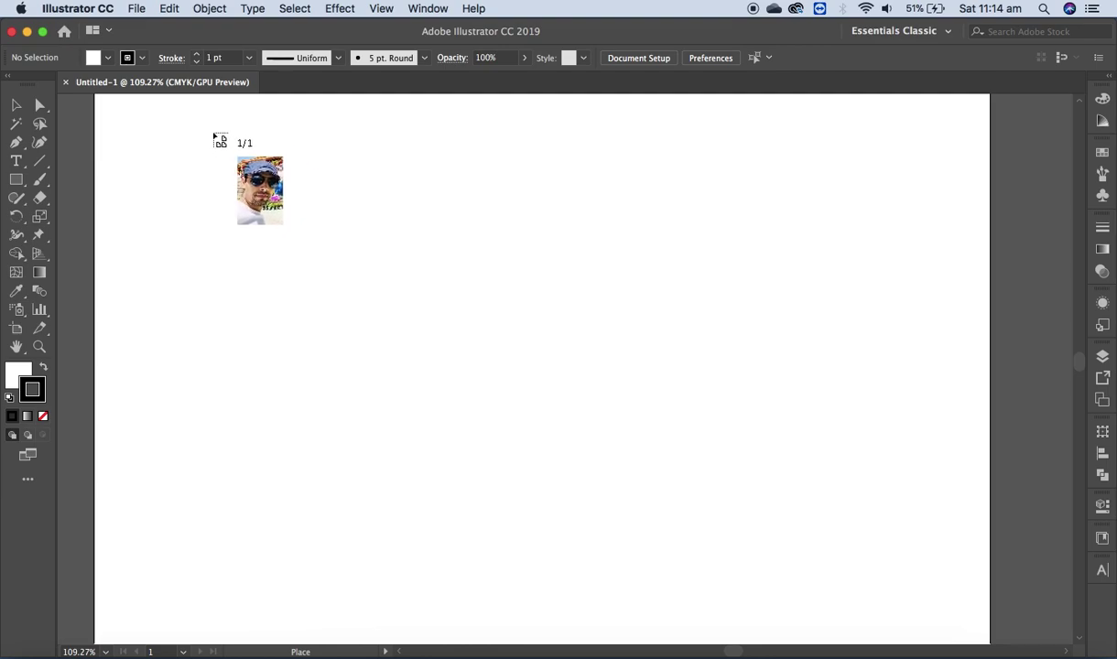
pyautogui.moveTo(209, 124); pyautogui.dragTo(638, 604)
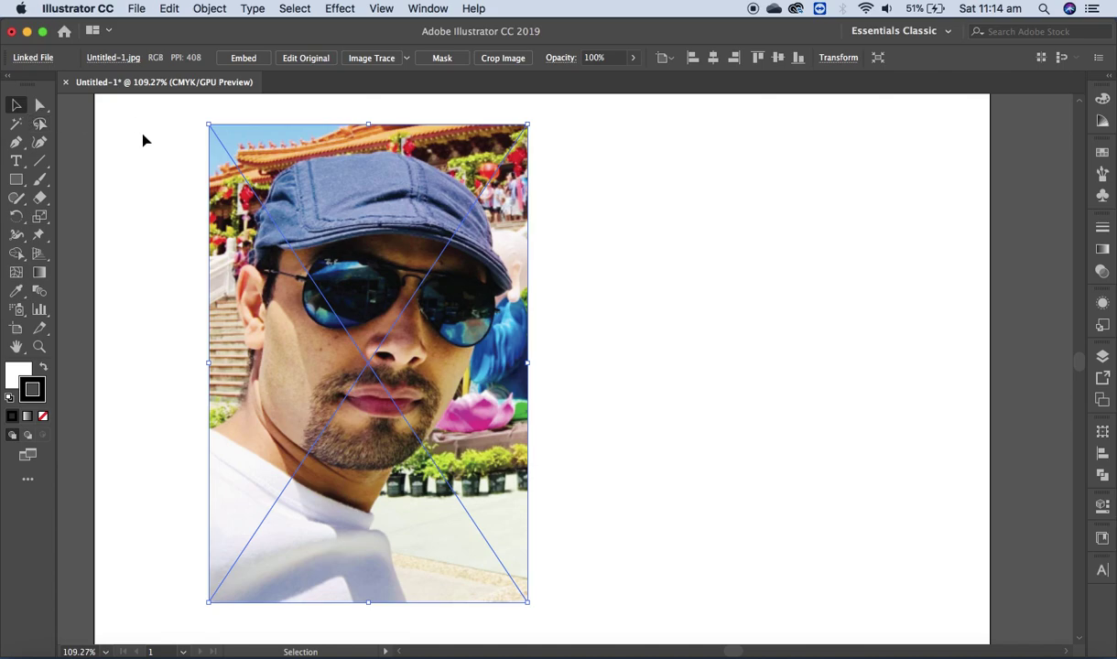
# Nudge the selfie photo up and left toward the artboard's upper-left corner.
pyautogui.click(136, 130)
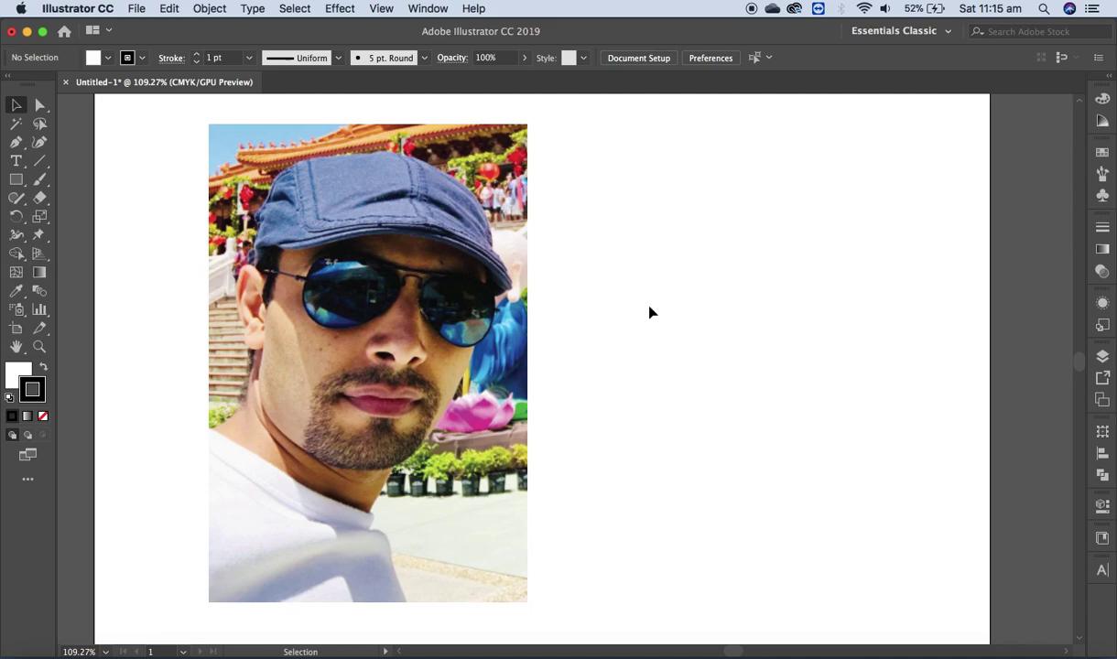
pyautogui.moveTo(472, 261); pyautogui.dragTo(404, 248)
pyautogui.click(625, 274)
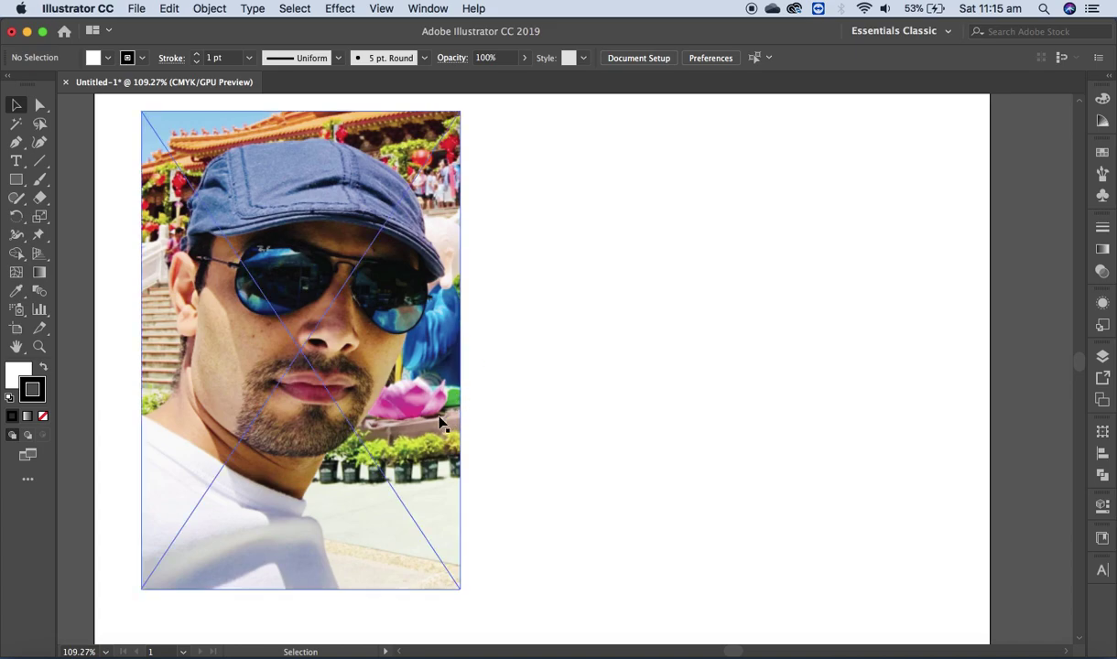
# Draw a green-filled rectangle to the right of the selfie photo.
pyautogui.click(17, 179)
pyautogui.moveTo(565, 192); pyautogui.dragTo(952, 461)
pyautogui.click(13, 374)
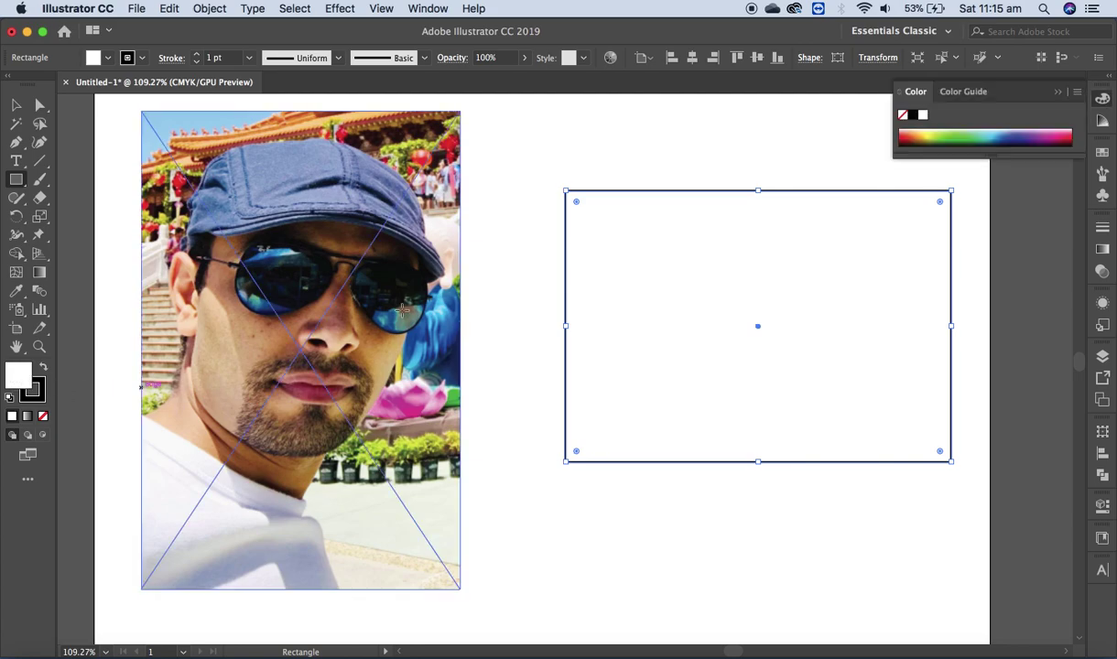
pyautogui.click(931, 136)
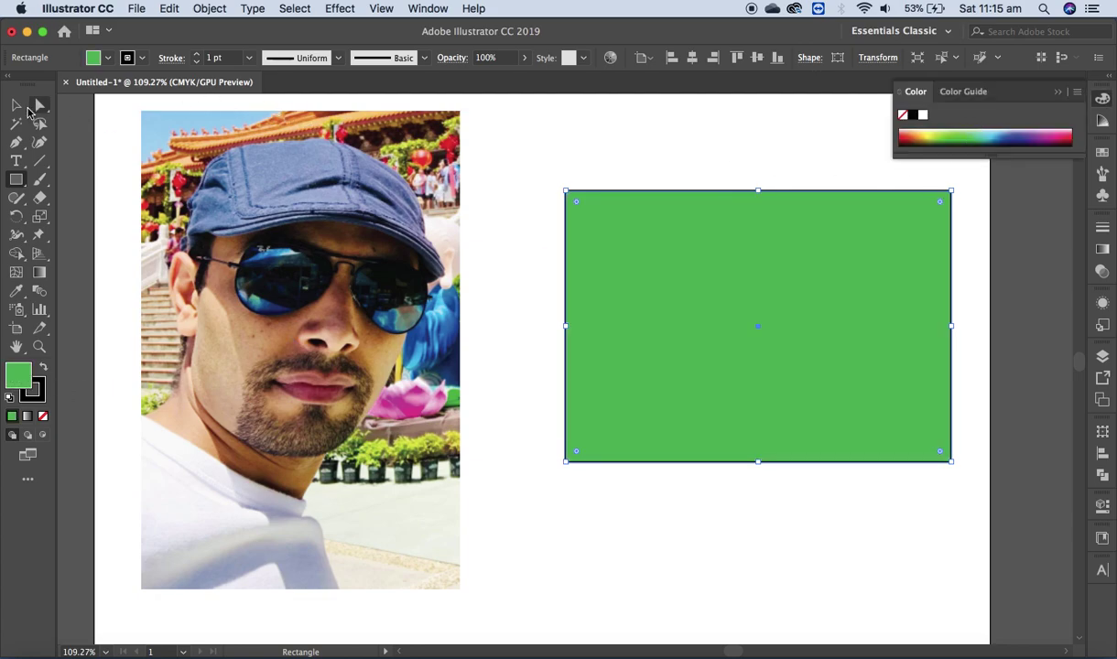
# Move the photo over the green rectangle and bring it to the front.
pyautogui.click(16, 105)
pyautogui.moveTo(275, 236); pyautogui.dragTo(638, 281)
pyautogui.rightClick(544, 259)
pyautogui.moveTo(593, 388)
pyautogui.click(725, 384)
pyautogui.moveTo(723, 252); pyautogui.dragTo(753, 291)
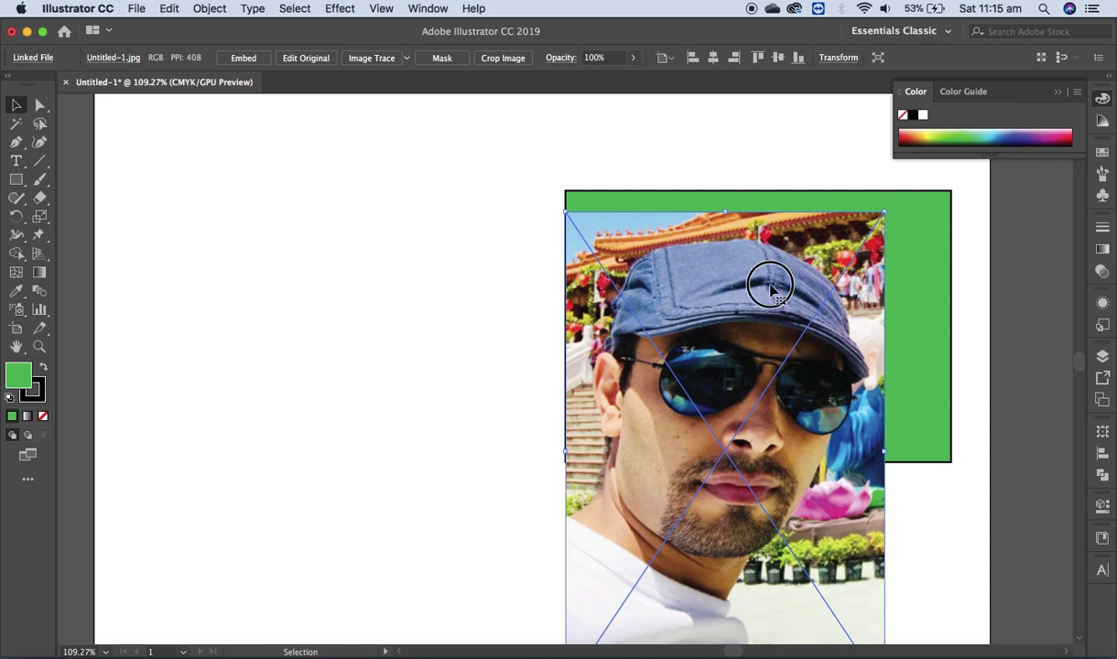
# Reposition the photo left, clear of the rectangle, and select the green rectangle.
pyautogui.moveTo(769, 282); pyautogui.dragTo(494, 215)
pyautogui.moveTo(584, 272); pyautogui.dragTo(729, 286)
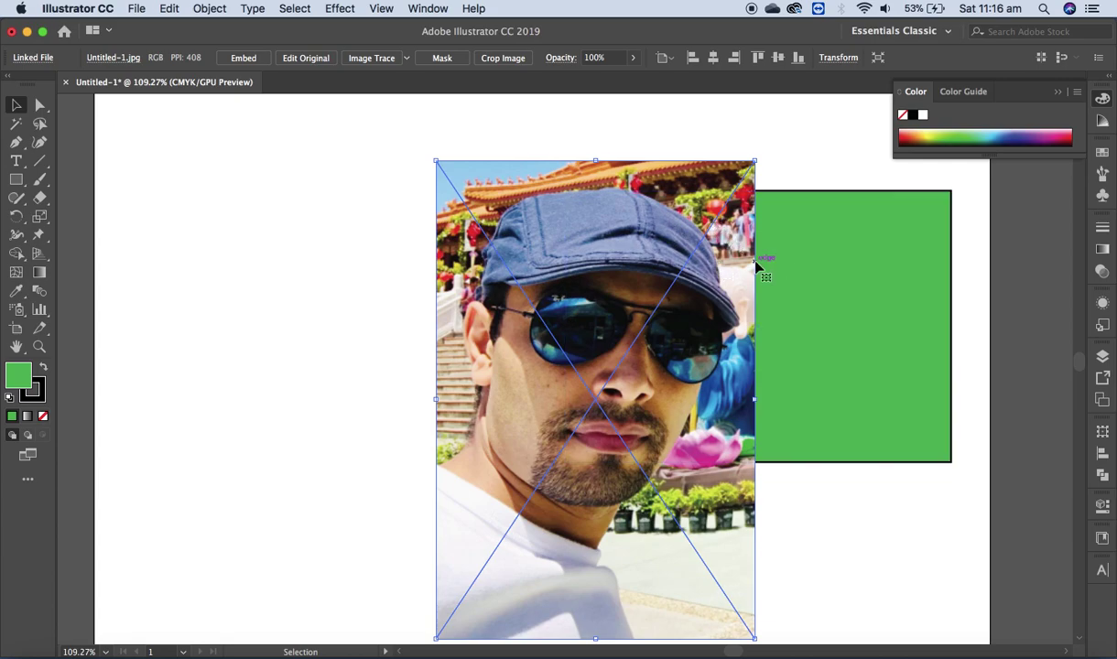
pyautogui.moveTo(556, 366); pyautogui.dragTo(337, 329)
pyautogui.click(649, 291)
# Delete the green rectangle and set up the Pen tool with fill set to None.
pyautogui.press('Delete')
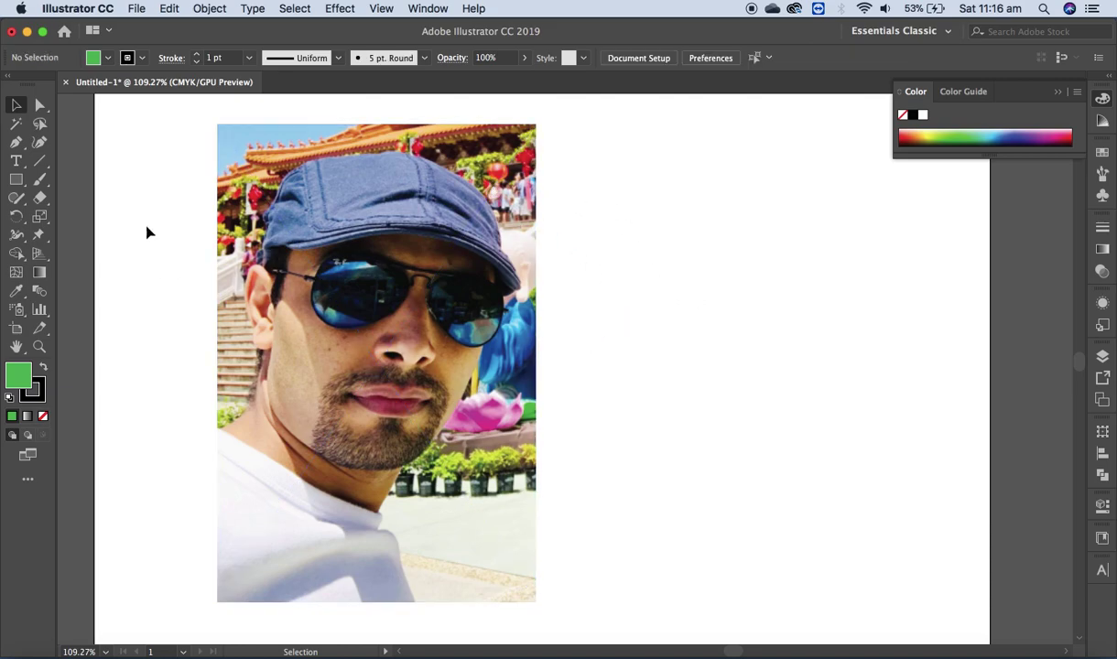
pyautogui.click(22, 145)
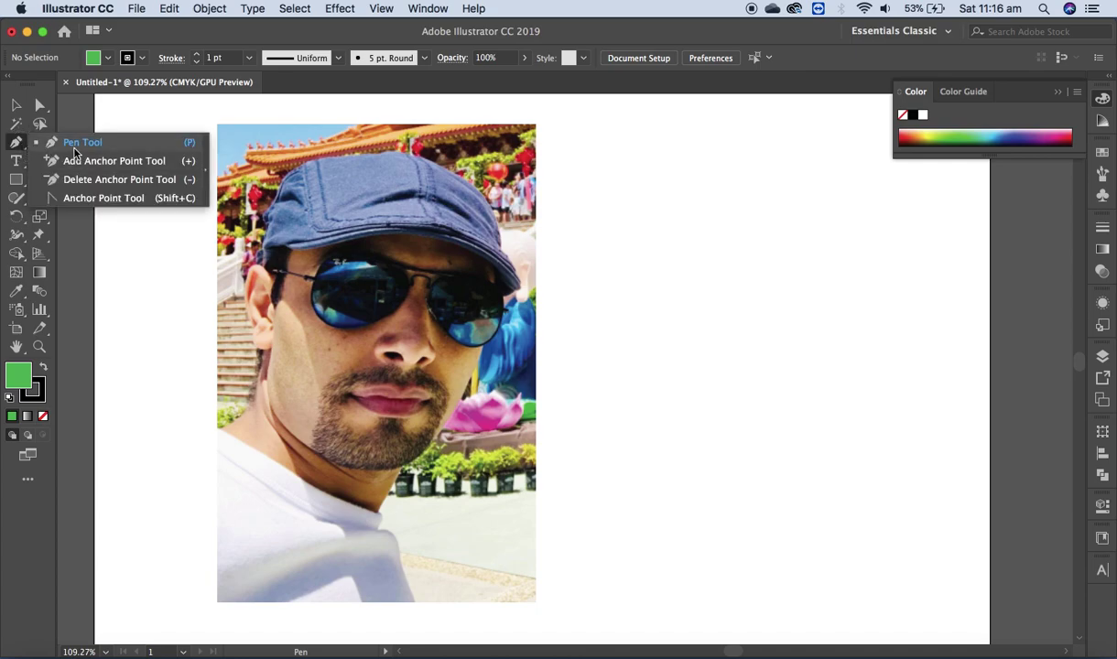
pyautogui.click(75, 152)
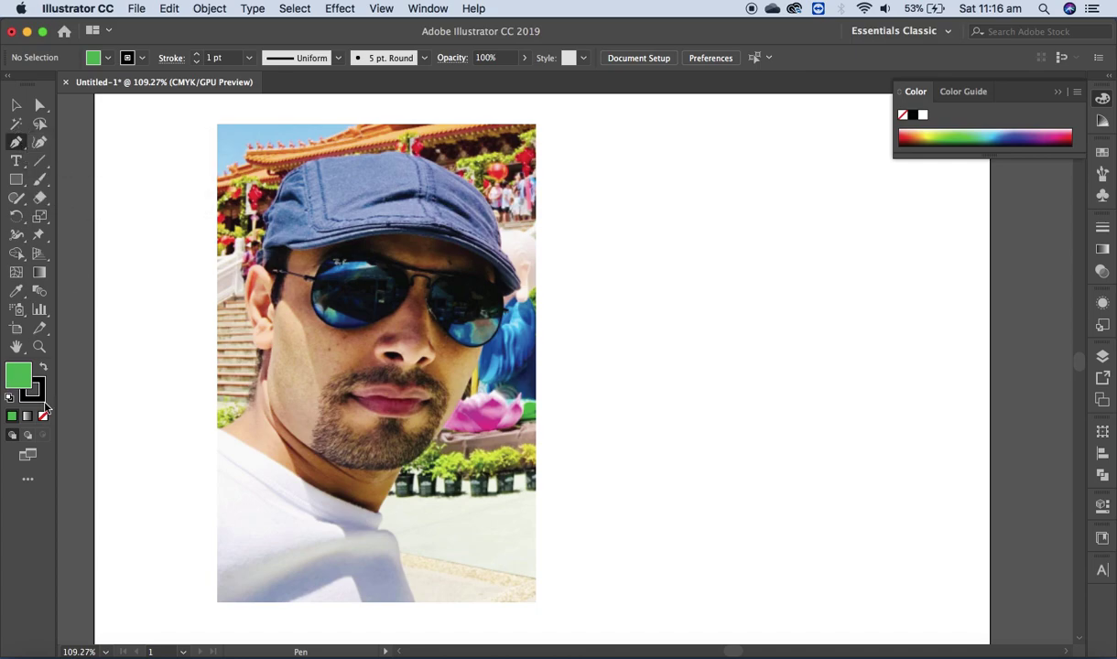
pyautogui.click(43, 417)
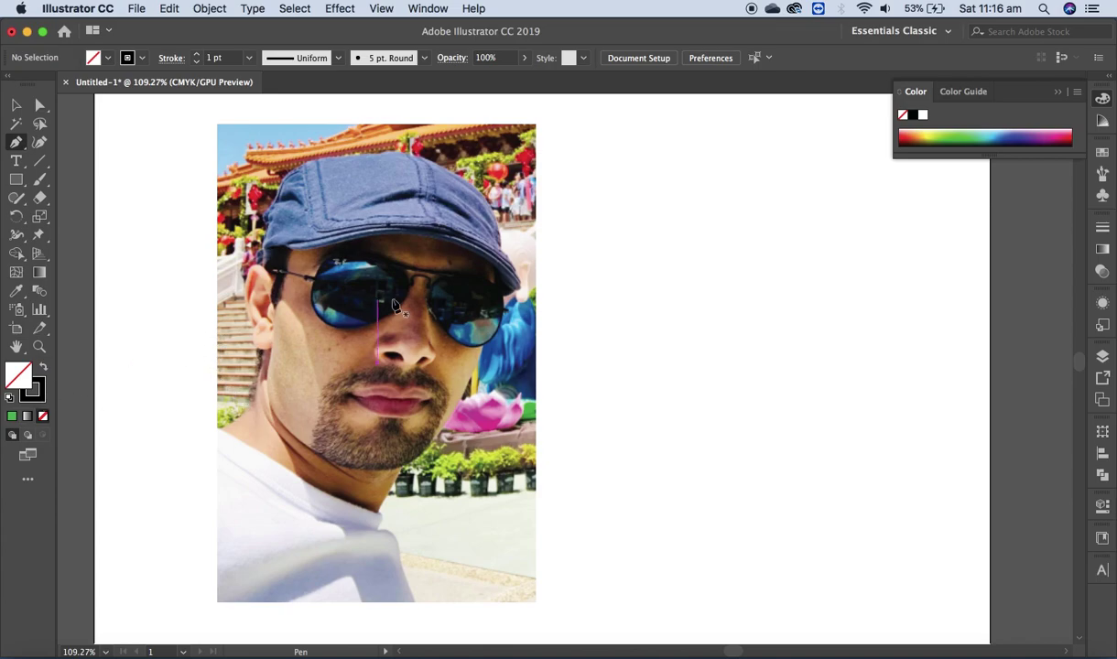
pyautogui.click(396, 362)
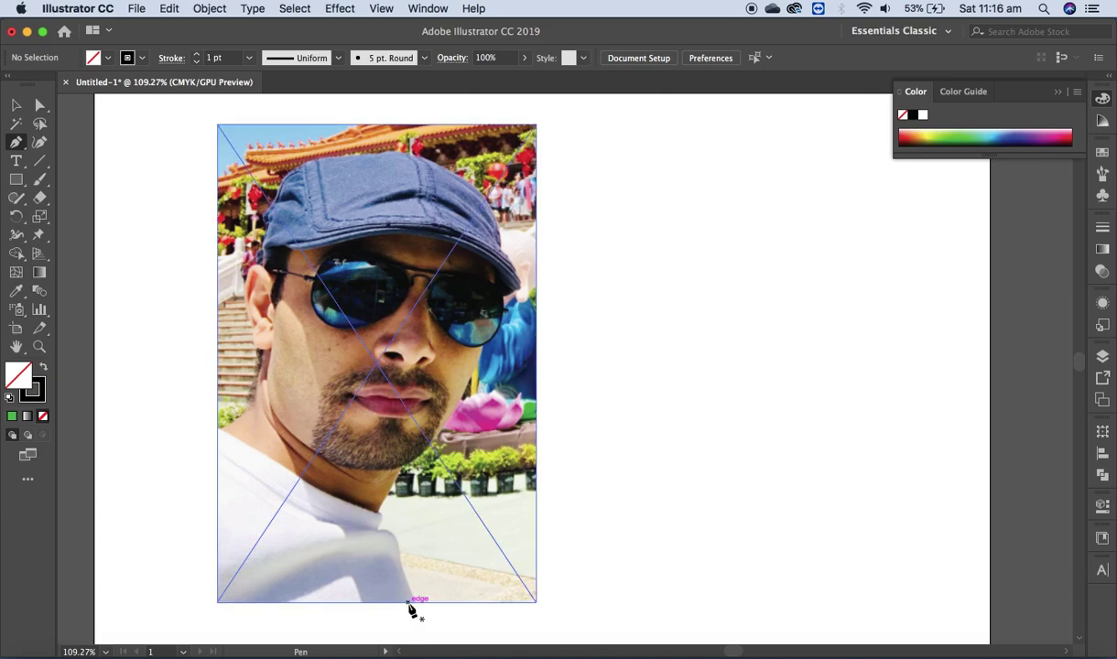
# Trace the outline from the photo's bottom edge up the shoulder and jaw to the sunglasses.
pyautogui.moveTo(414, 602); pyautogui.dragTo(381, 537)
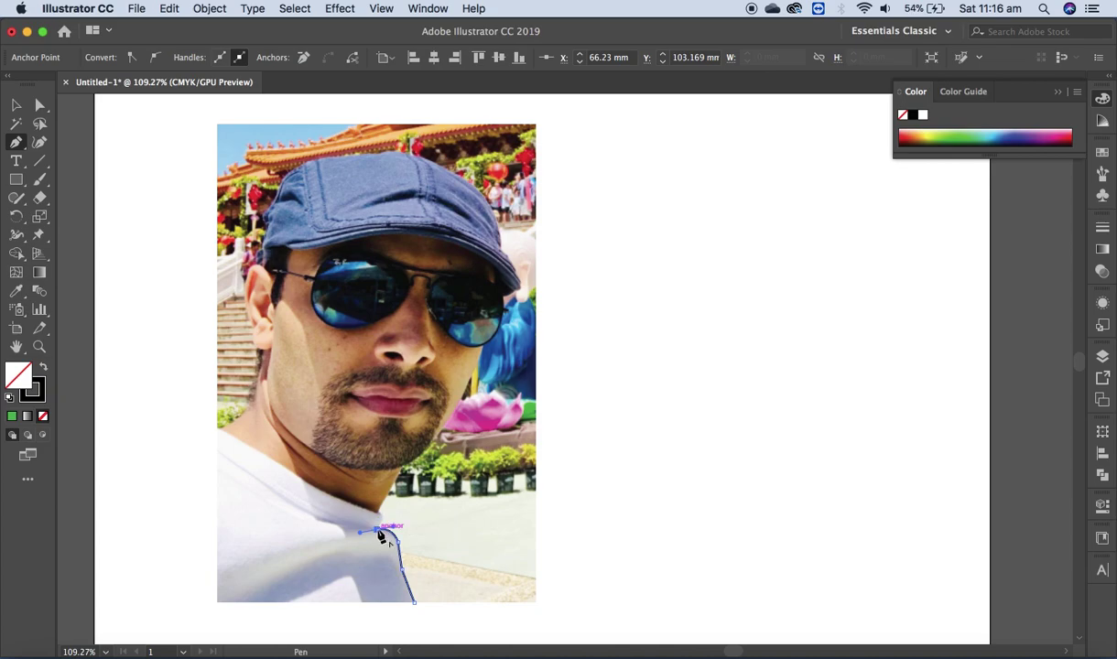
pyautogui.click(378, 531)
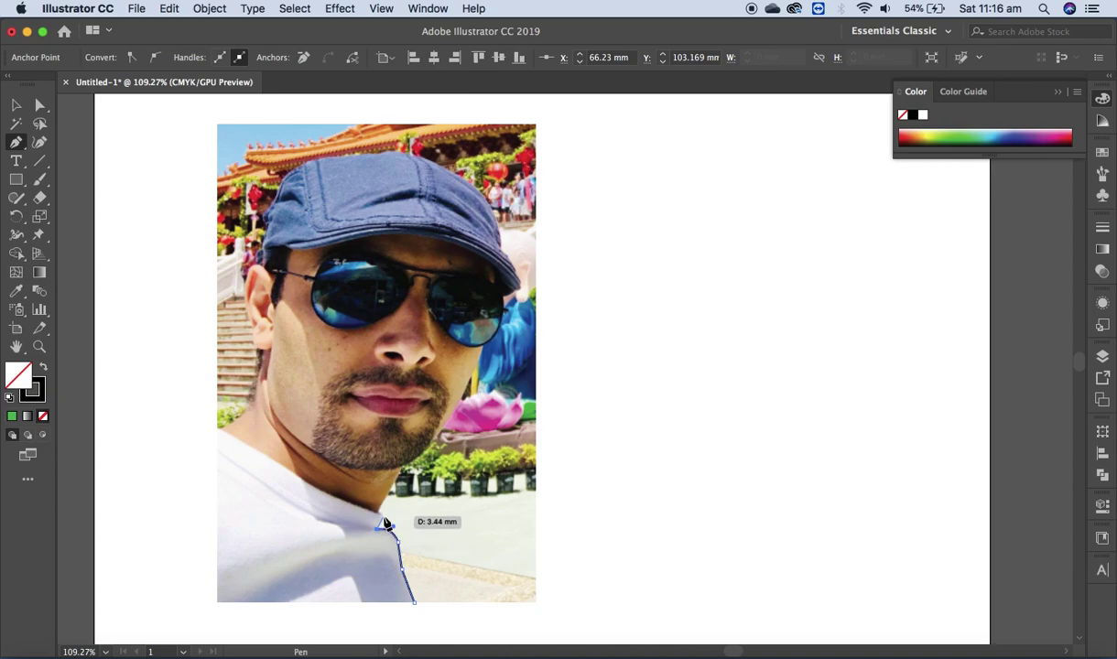
pyautogui.click(379, 516)
pyautogui.click(380, 518)
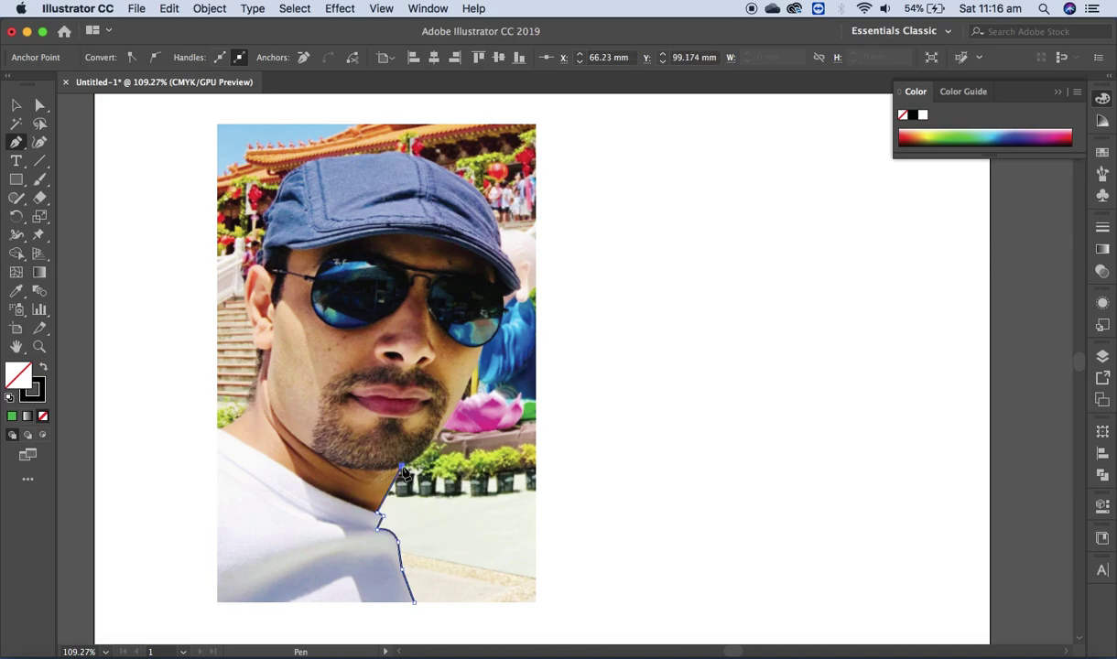
pyautogui.click(401, 468)
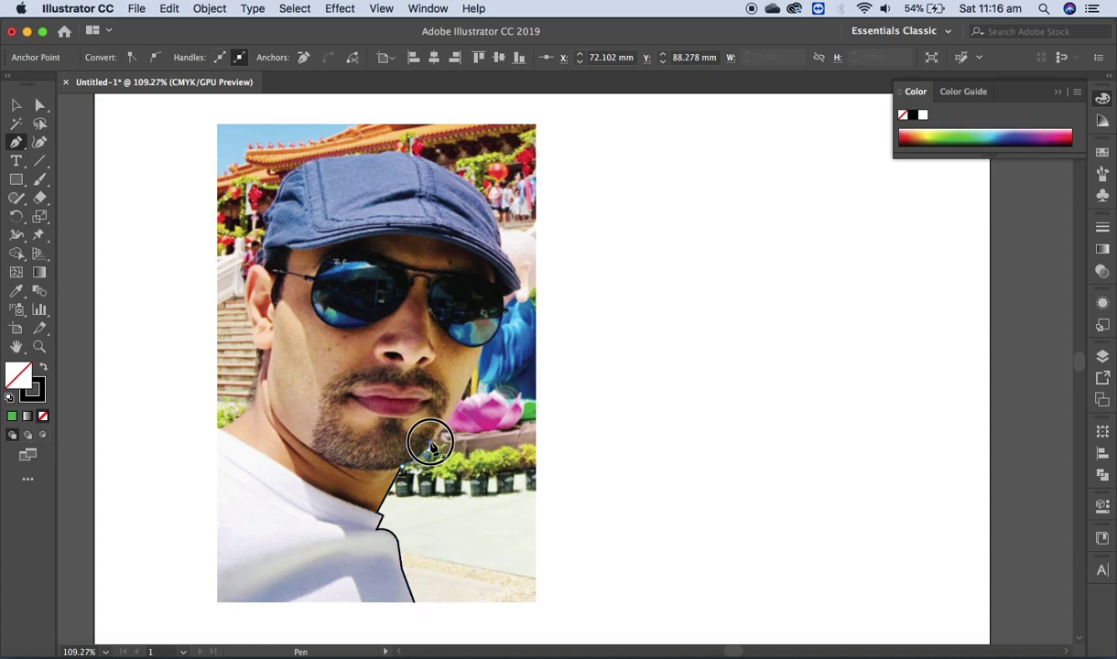
pyautogui.click(426, 454)
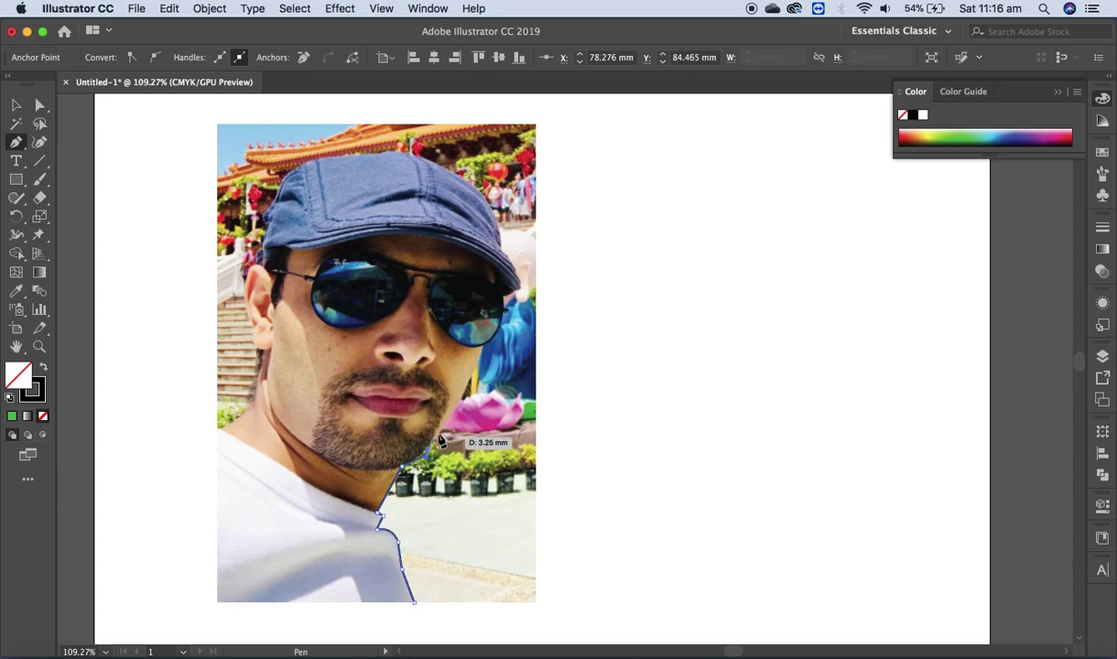
pyautogui.click(461, 404)
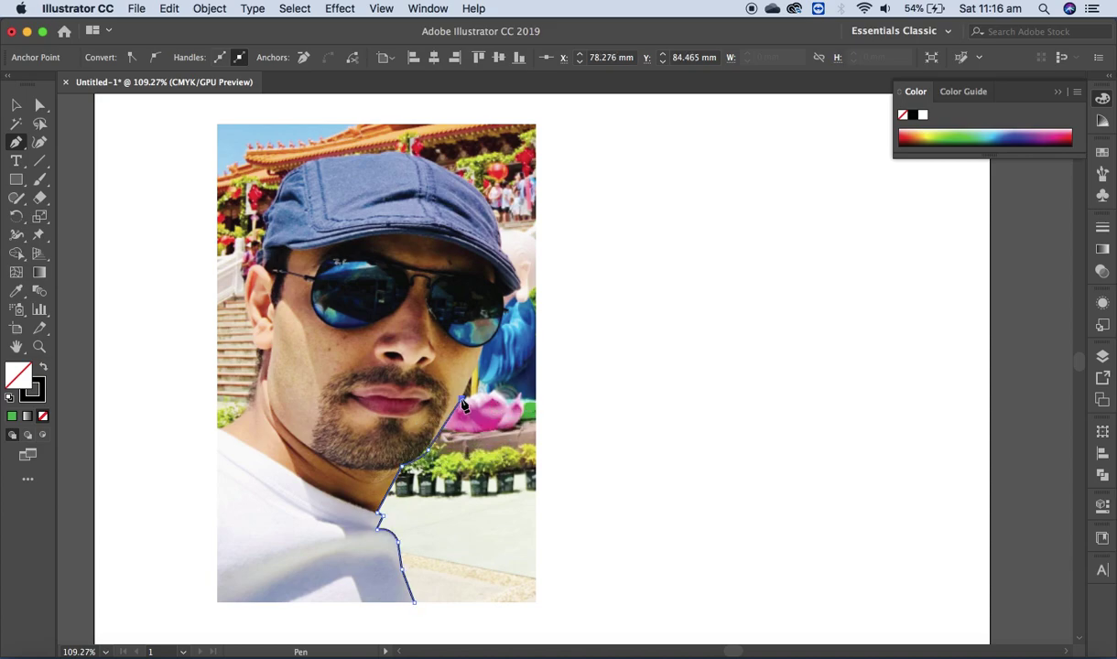
pyautogui.click(483, 350)
pyautogui.keyDown('super'); pyautogui.click(501, 307); pyautogui.keyUp('super')
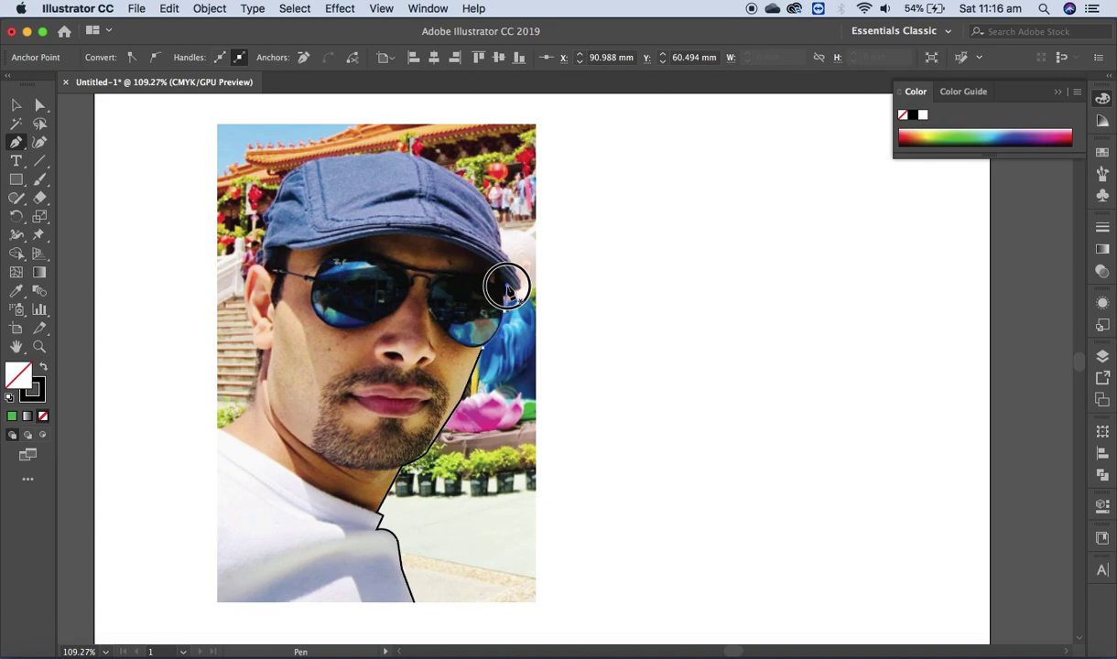
pyautogui.press('super+z')
pyautogui.moveTo(506, 312); pyautogui.dragTo(518, 279)
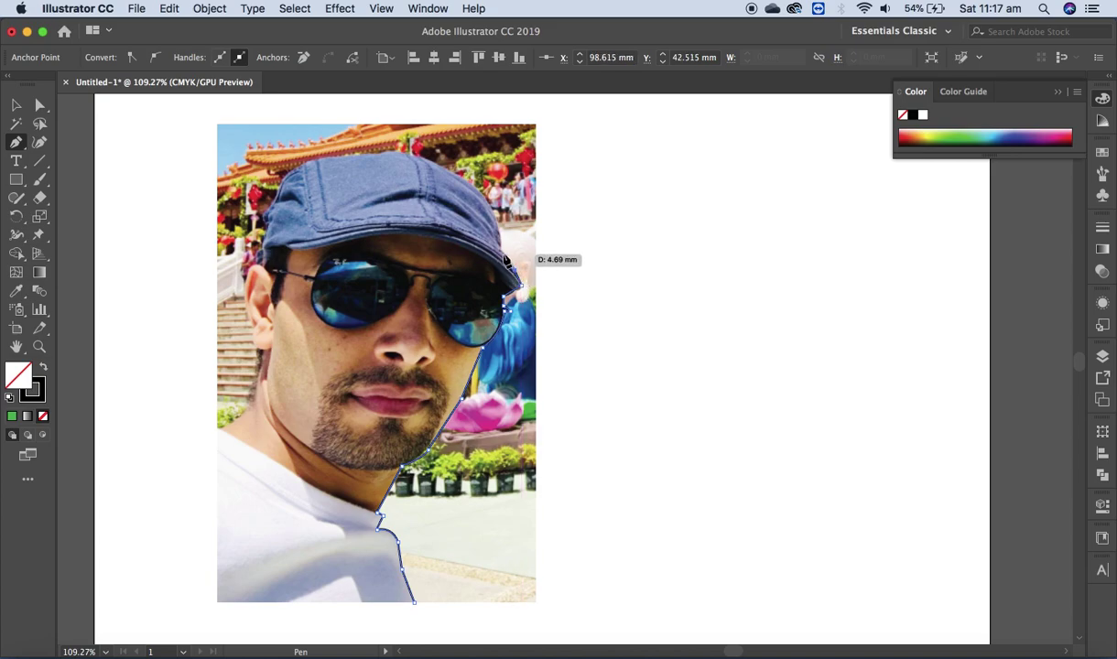
# Continue the outline up the cap brim and curve it over the top of the cap.
pyautogui.click(504, 240)
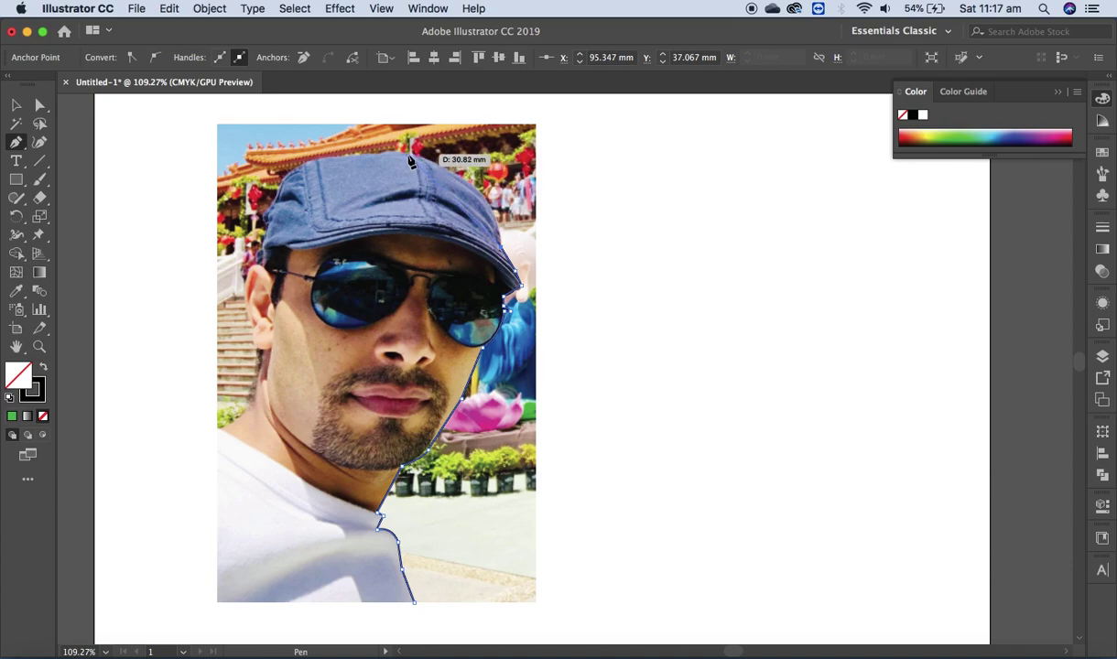
pyautogui.moveTo(367, 168); pyautogui.dragTo(371, 207)
pyautogui.keyDown('super'); pyautogui.click(370, 210); pyautogui.keyUp('super')
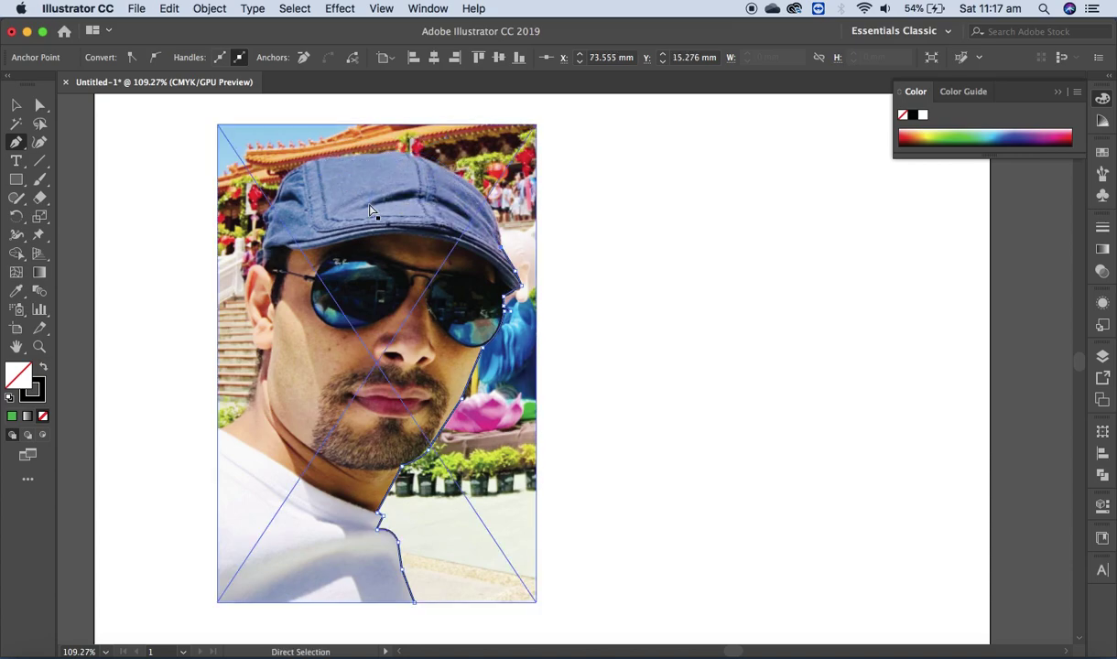
pyautogui.click(417, 163)
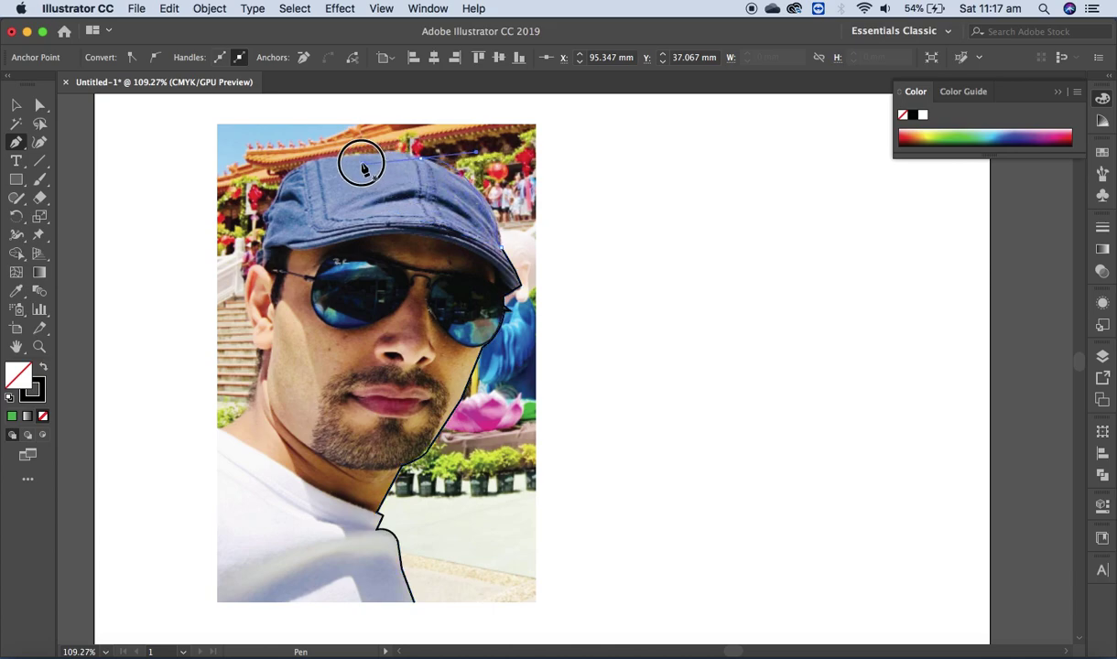
pyautogui.click(328, 129)
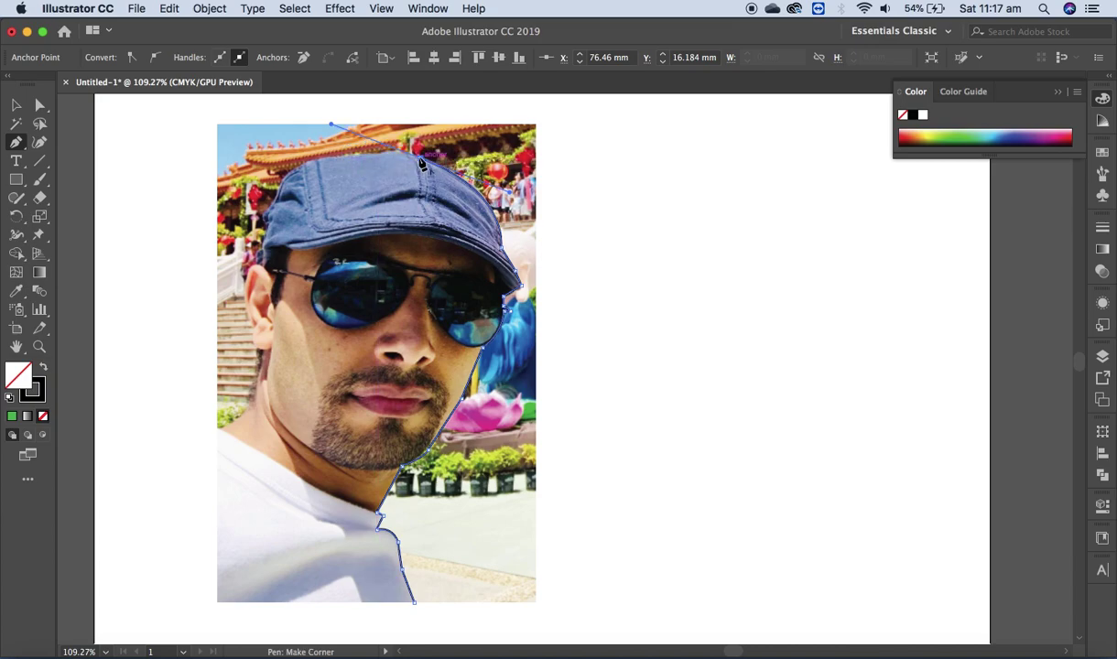
pyautogui.moveTo(421, 160); pyautogui.dragTo(337, 162)
pyautogui.keyDown('super'); pyautogui.click(337, 162); pyautogui.keyUp('super')
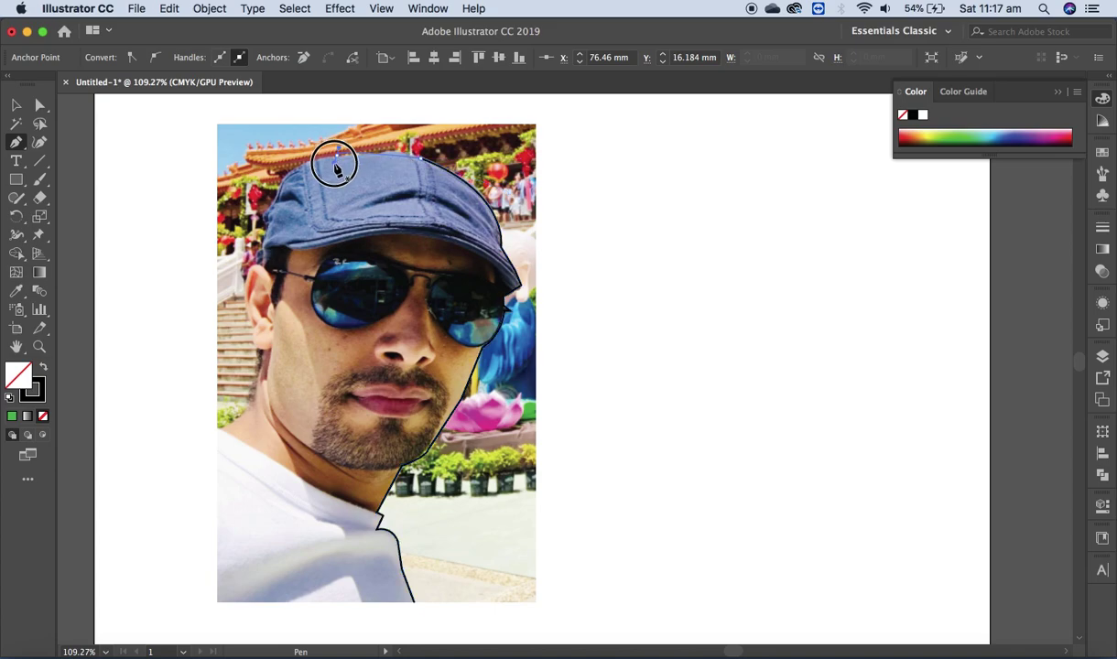
pyautogui.click(273, 165)
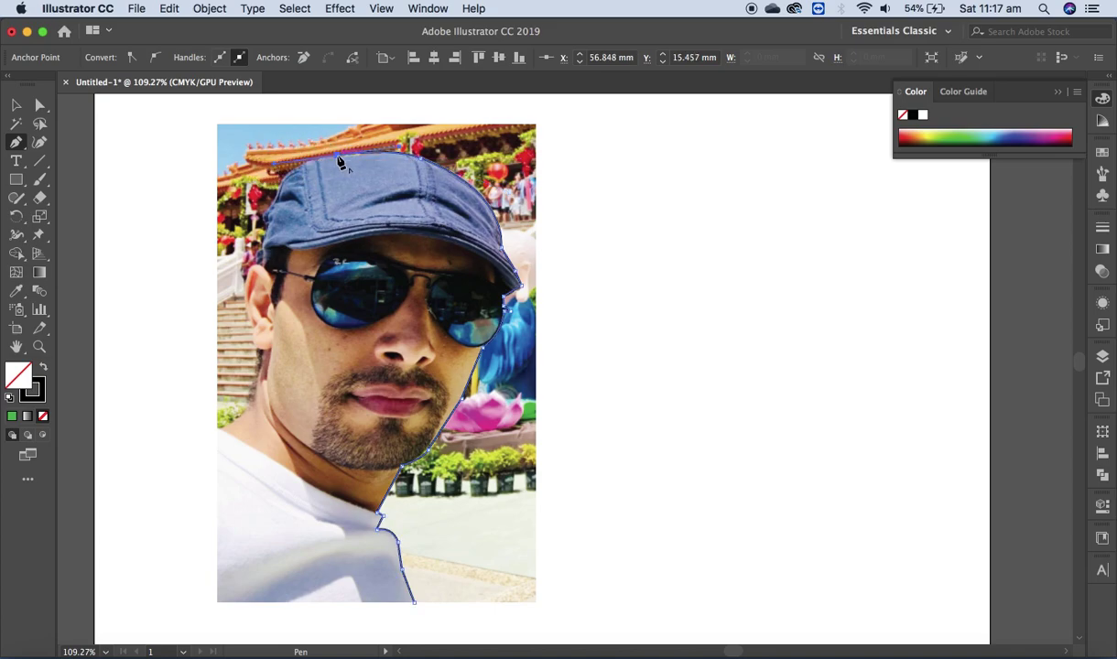
pyautogui.moveTo(339, 162); pyautogui.dragTo(264, 255)
pyautogui.keyDown('super'); pyautogui.click(272, 209); pyautogui.keyUp('super')
# Add anchors around the cap's left edge and the ear.
pyautogui.click(264, 255)
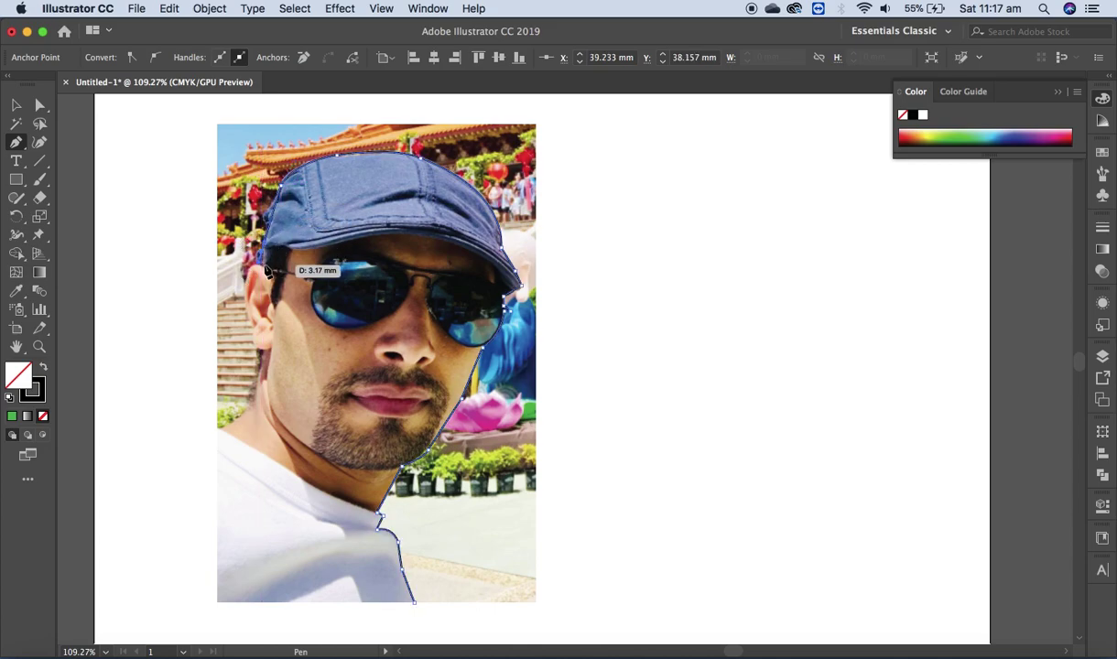
pyautogui.click(252, 267)
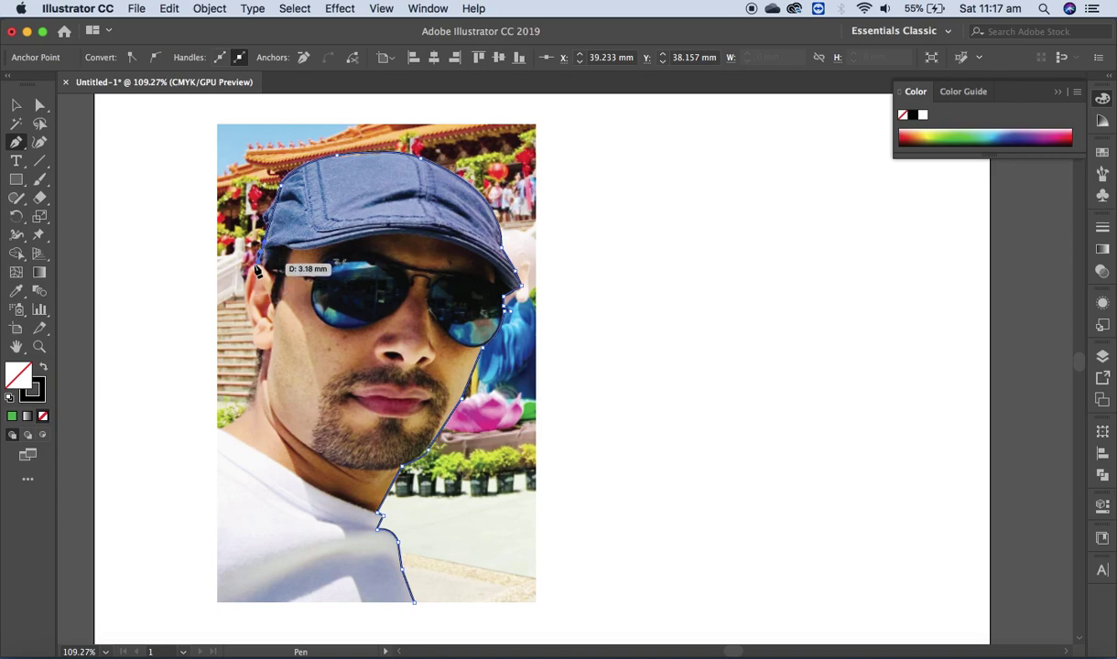
pyautogui.keyDown('super'); pyautogui.click(242, 293); pyautogui.keyUp('super')
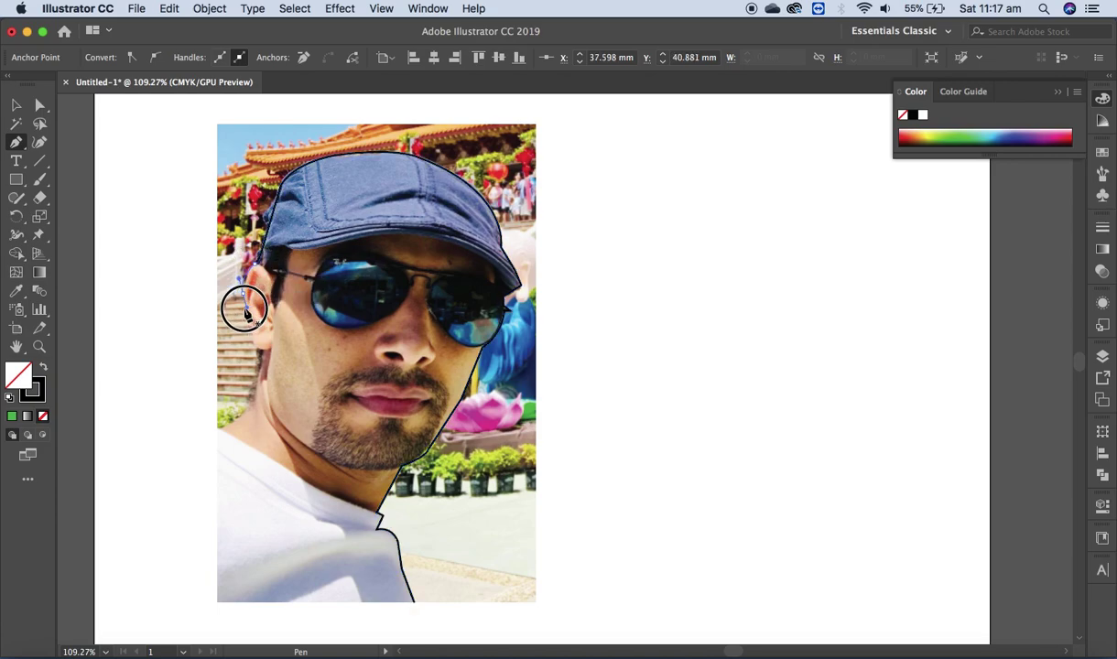
pyautogui.click(249, 320)
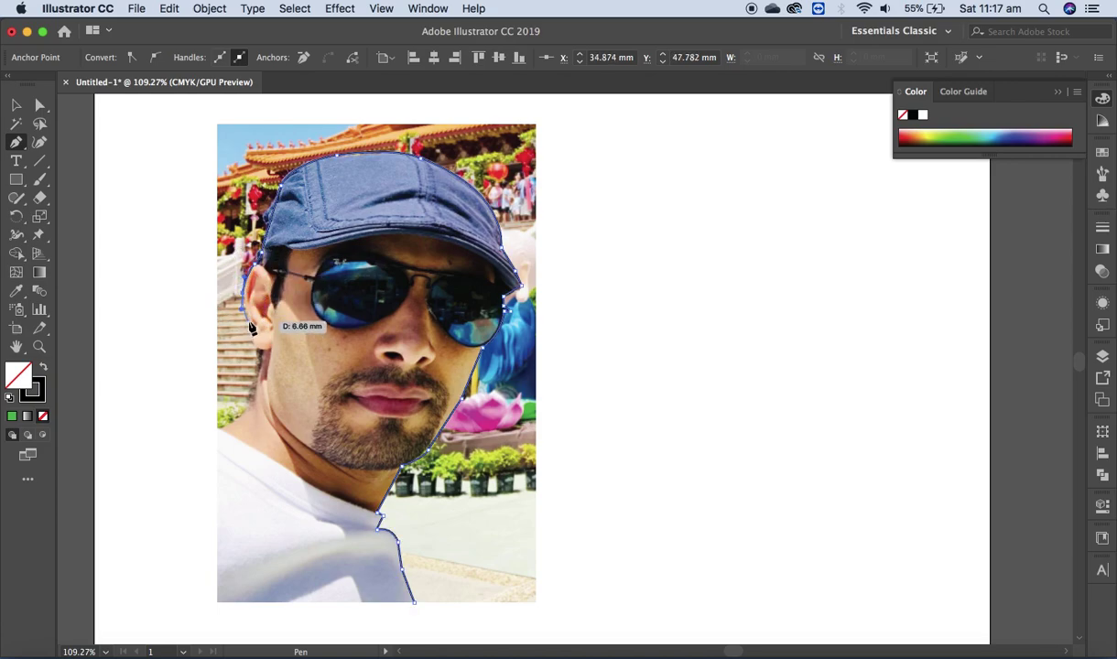
pyautogui.click(253, 335)
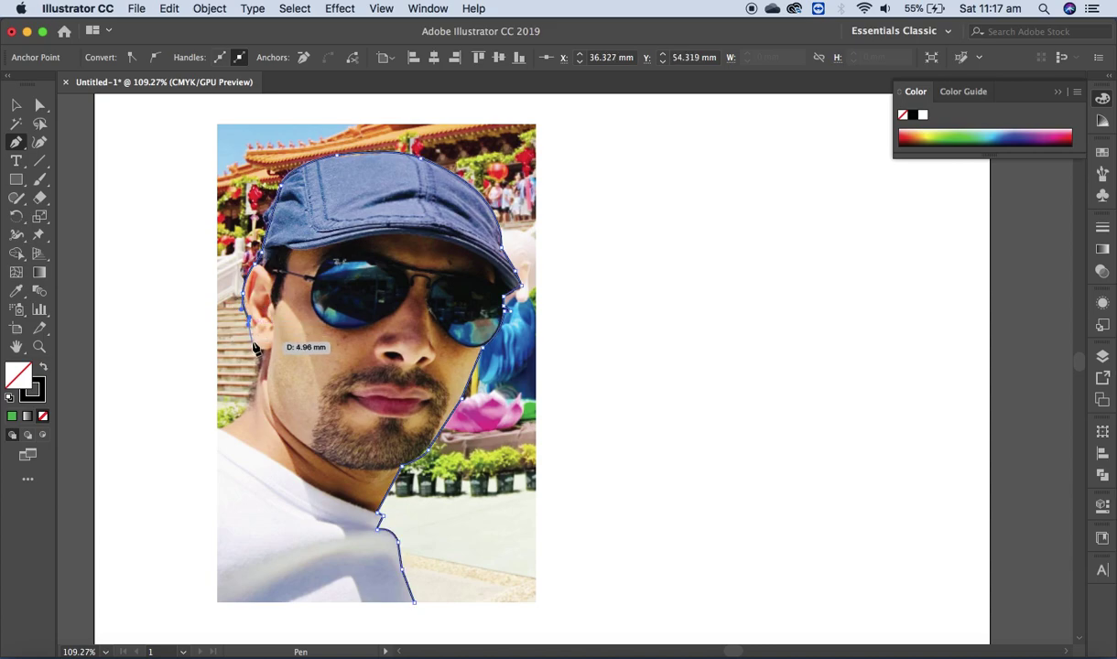
pyautogui.keyDown('super'); pyautogui.click(255, 348); pyautogui.keyUp('super')
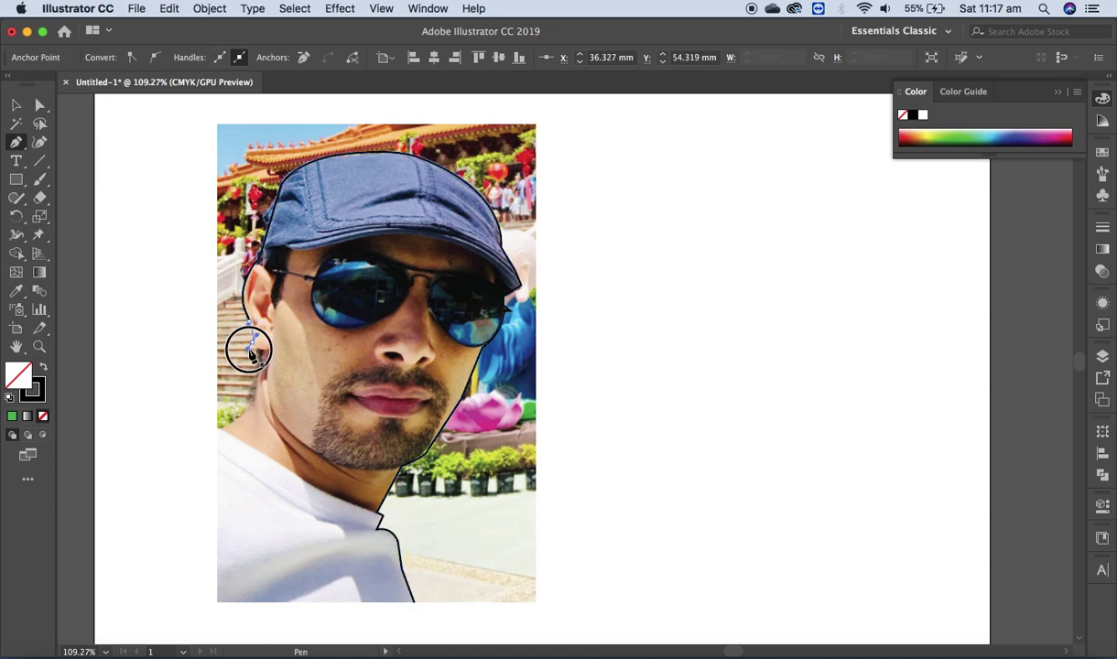
# Trace down the neck and shoulder to the bottom-left corner and close along the bottom edge.
pyautogui.click(257, 349)
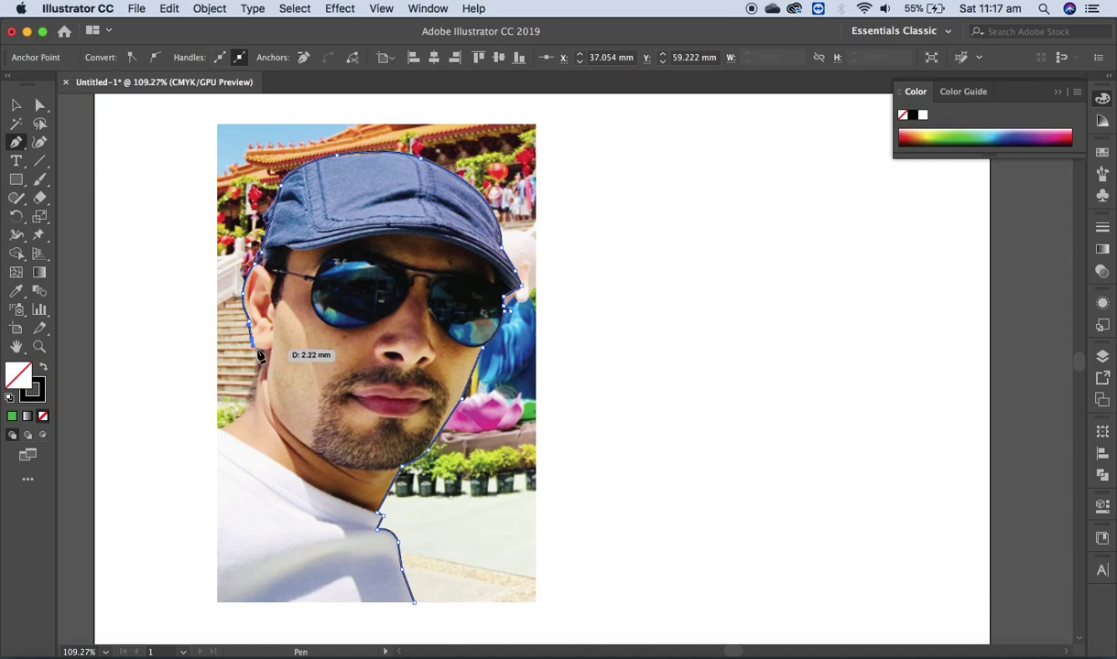
pyautogui.keyDown('super'); pyautogui.click(262, 351); pyautogui.keyUp('super')
pyautogui.click(257, 351)
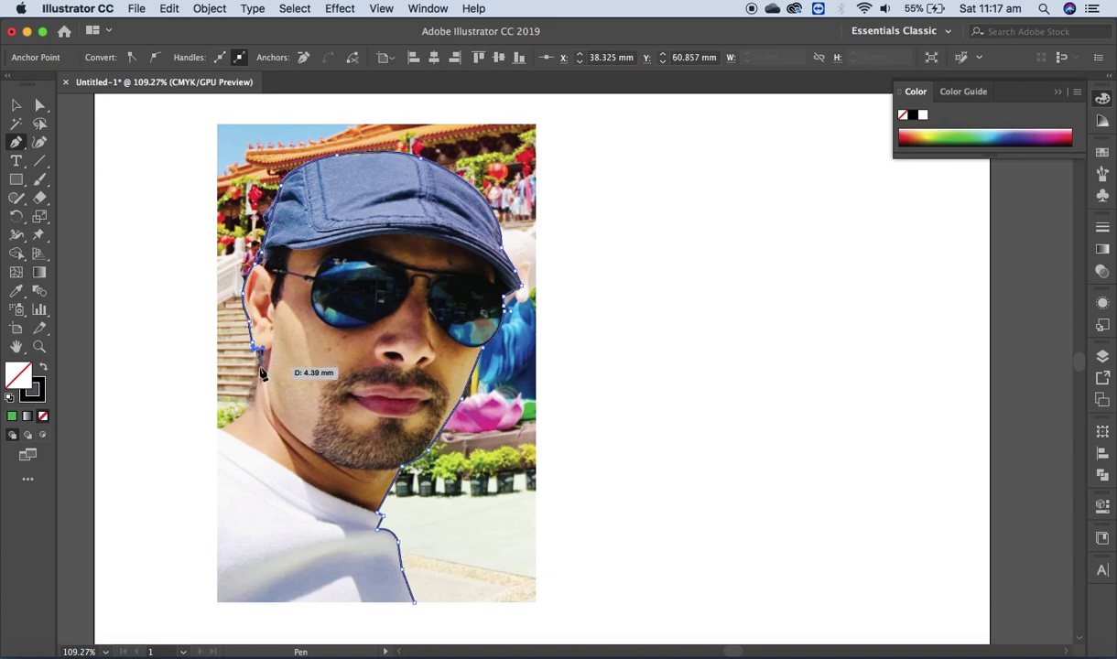
pyautogui.click(252, 399)
pyautogui.click(240, 416)
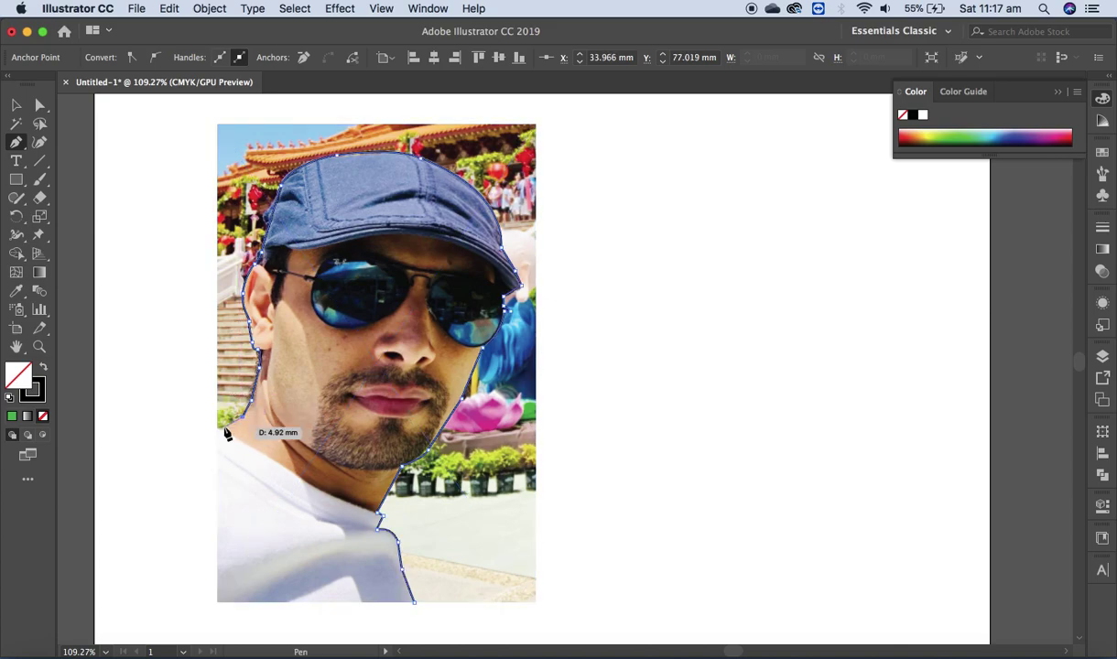
pyautogui.click(220, 427)
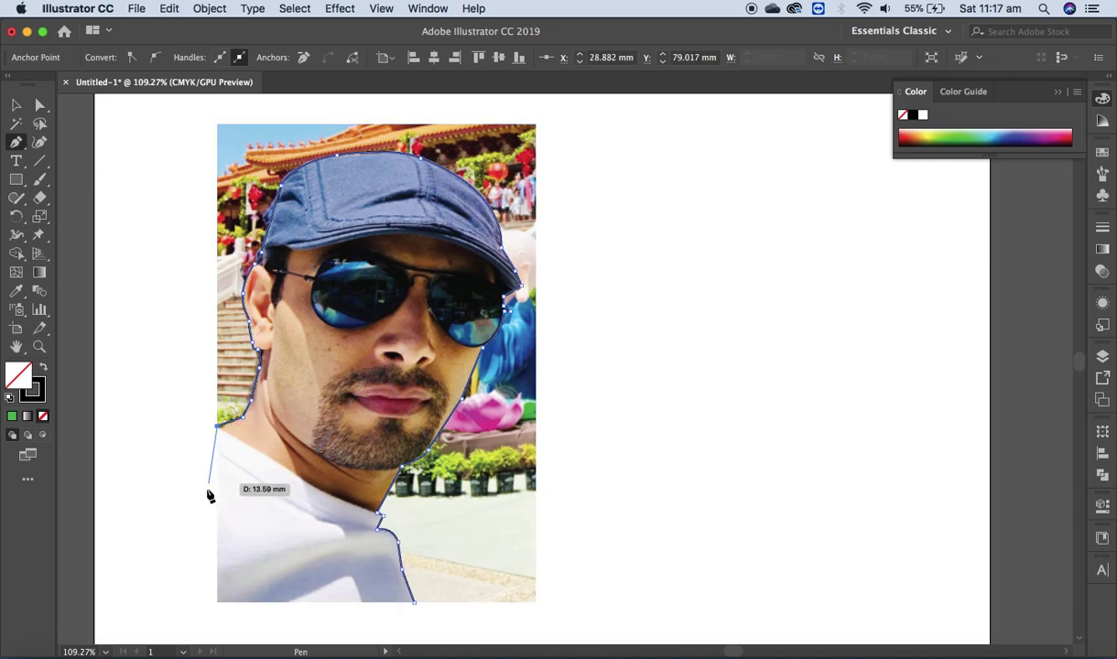
pyautogui.click(218, 604)
pyautogui.click(416, 606)
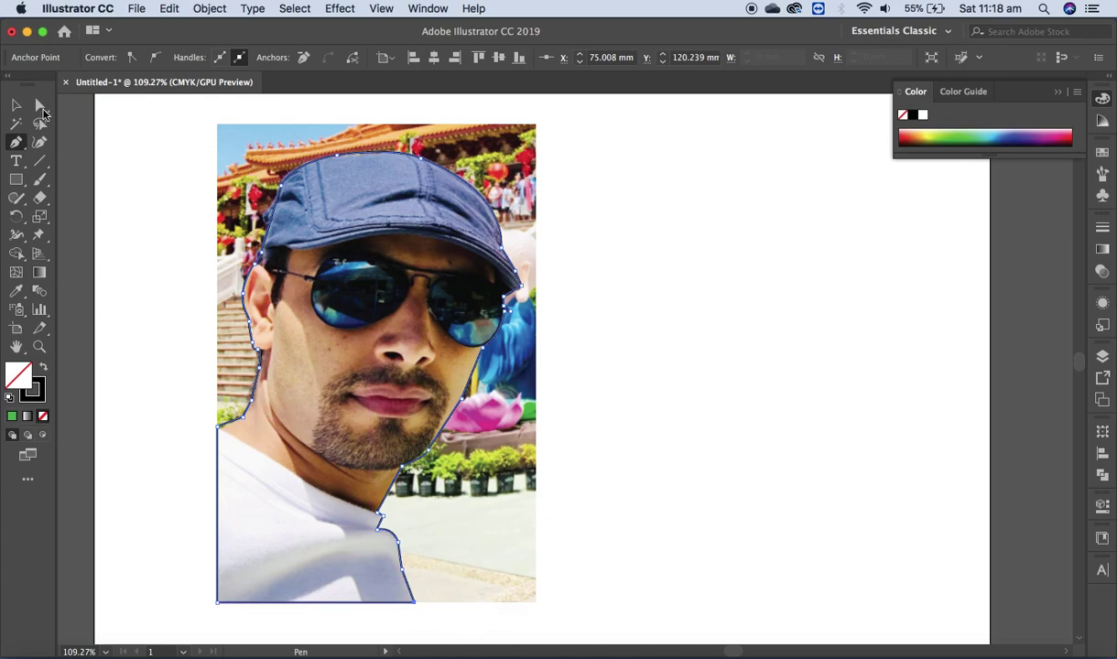
# Select the traced outline with the photo and apply Object > Clipping Mask > Make.
pyautogui.click(15, 105)
pyautogui.click(355, 240)
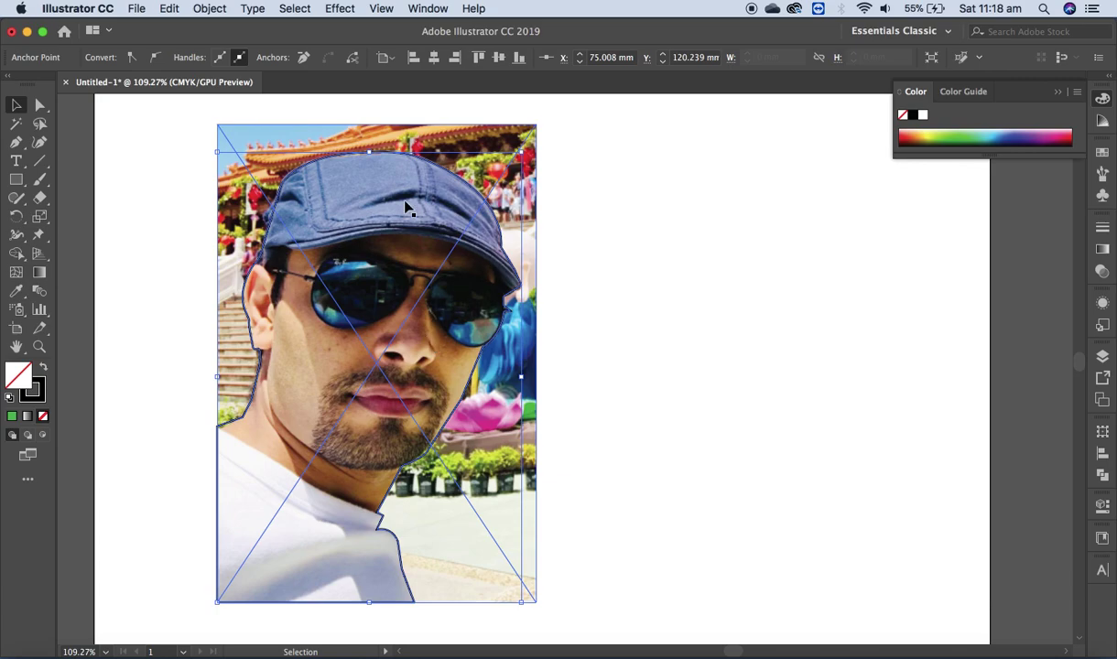
pyautogui.click(583, 332)
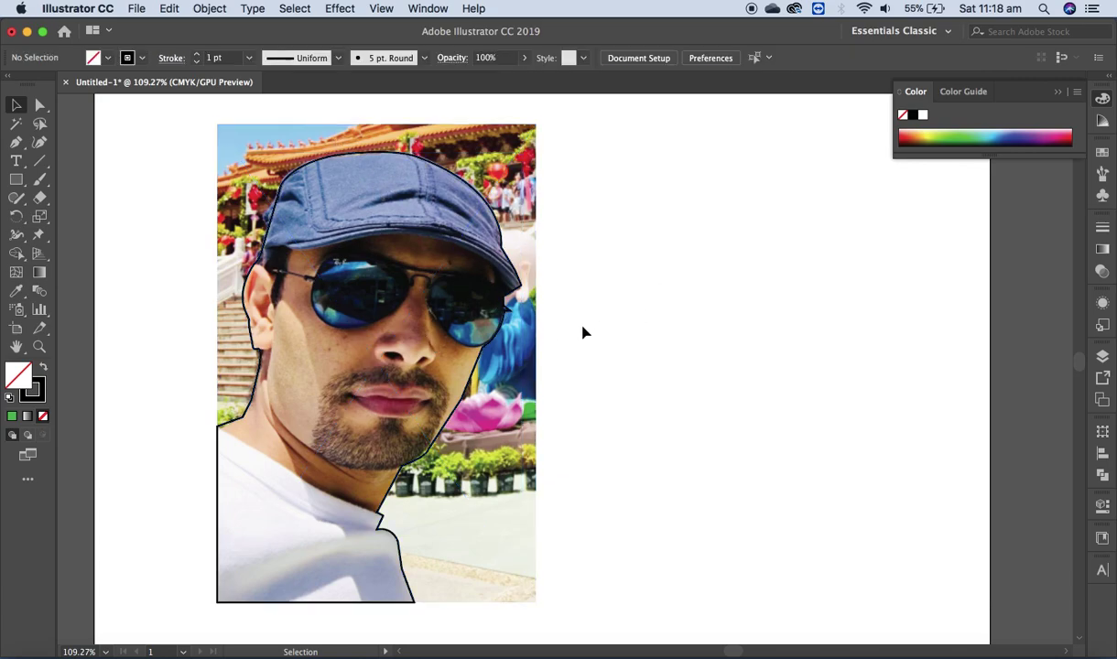
pyautogui.click(500, 229)
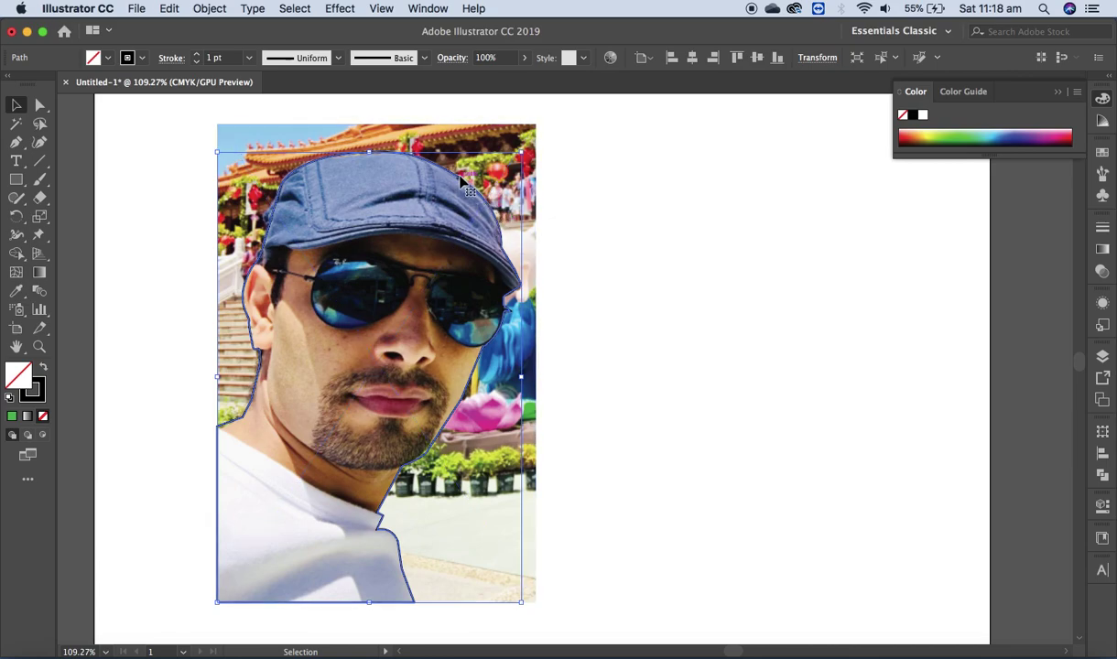
pyautogui.keyDown('shift'); pyautogui.click(283, 239); pyautogui.keyUp('shift')
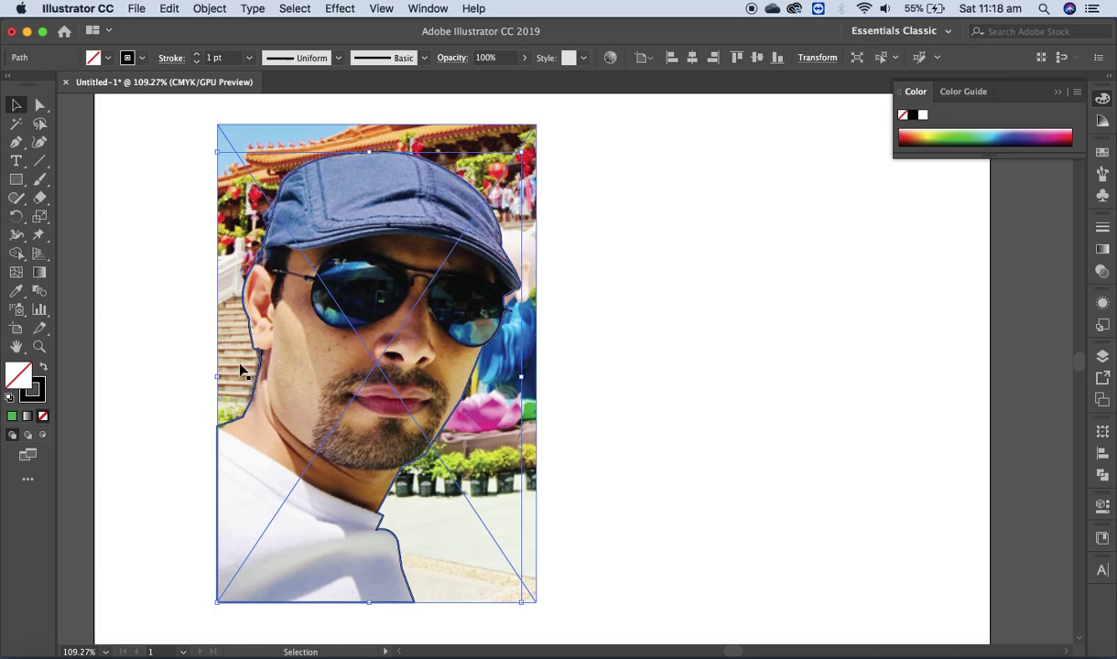
pyautogui.keyDown('shift'); pyautogui.click(274, 129); pyautogui.keyUp('shift')
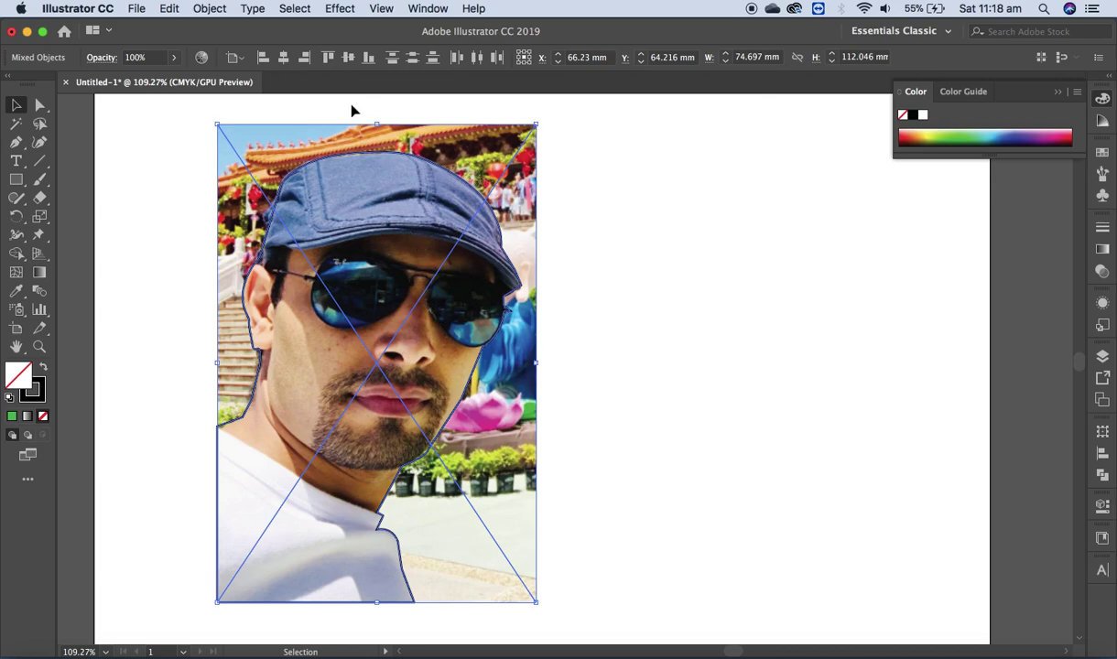
pyautogui.rightClick(410, 224)
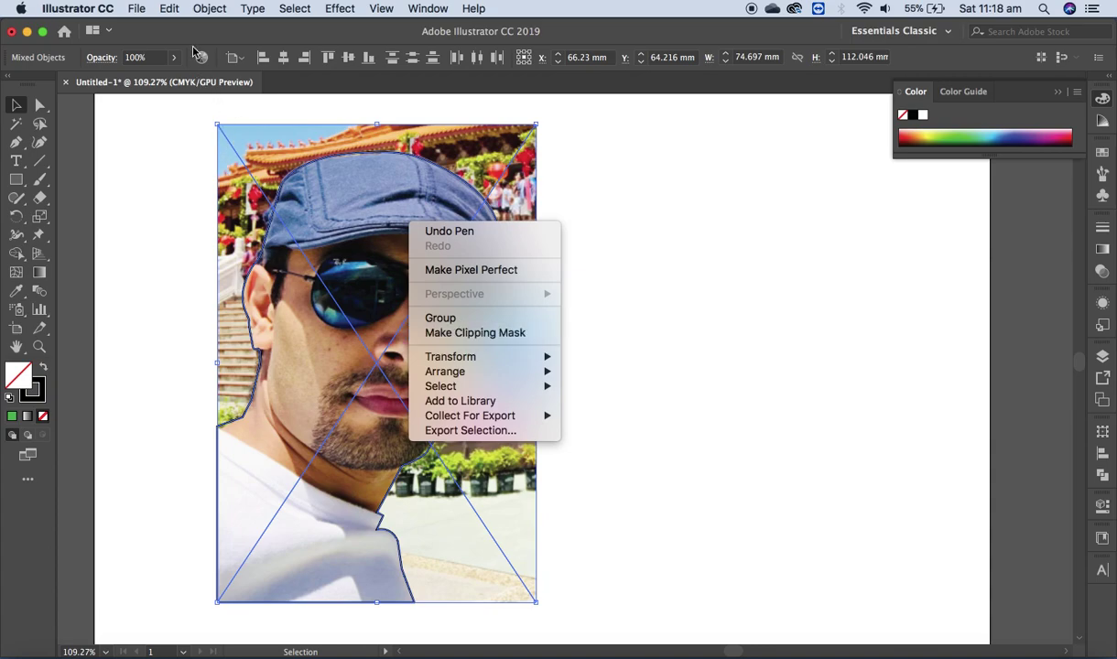
pyautogui.click(208, 11)
pyautogui.click(209, 11)
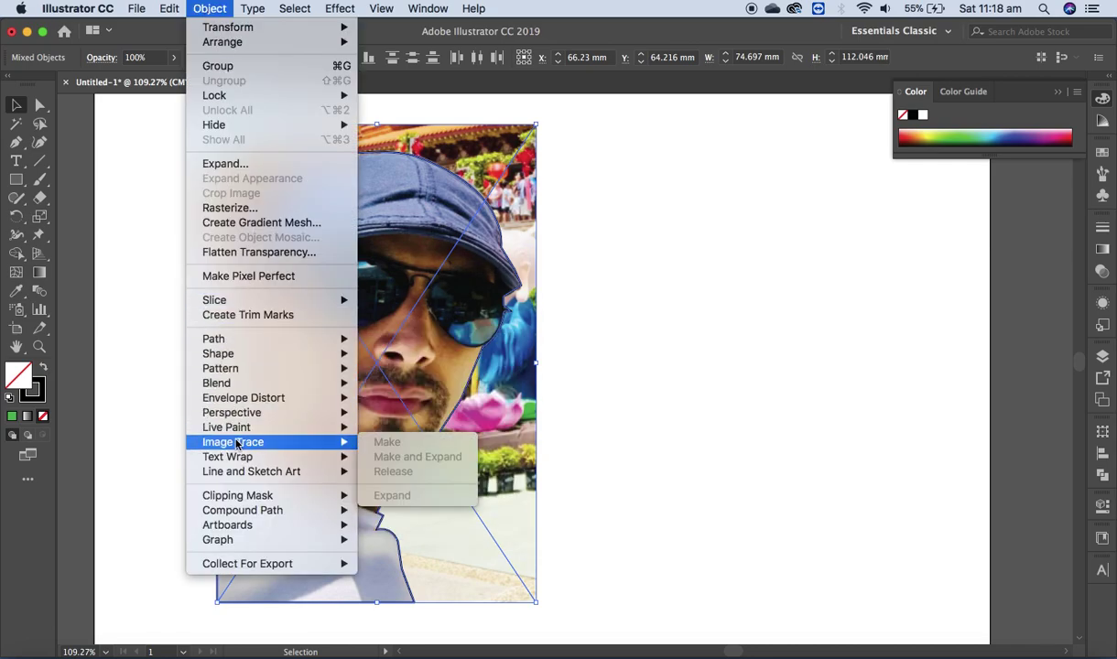
pyautogui.moveTo(254, 417)
pyautogui.moveTo(249, 502)
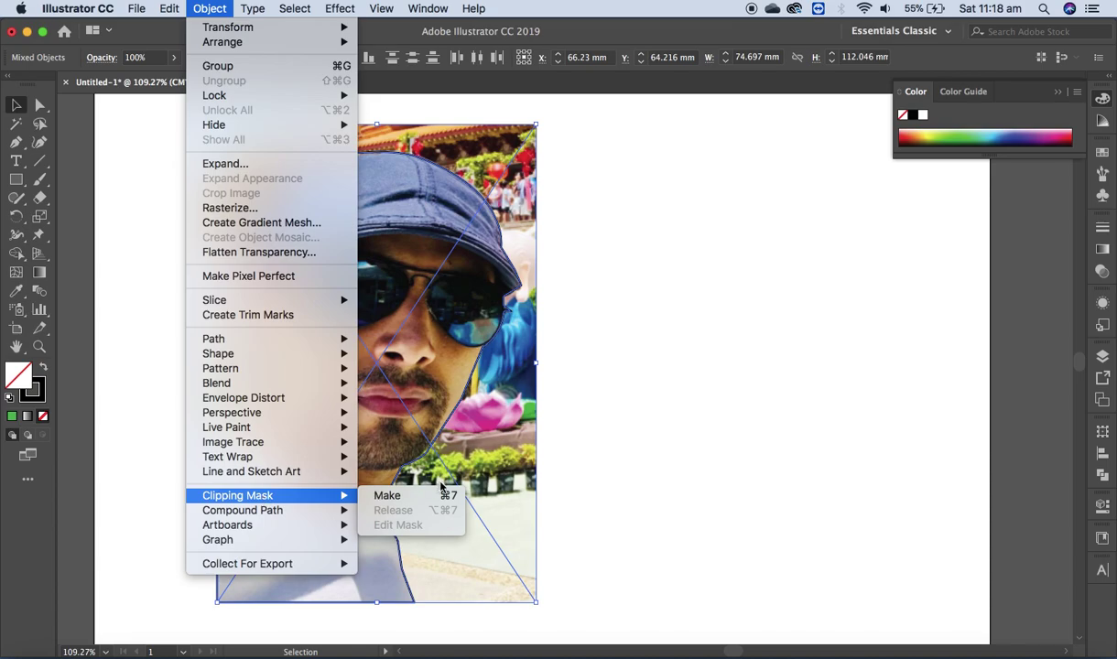
pyautogui.click(398, 502)
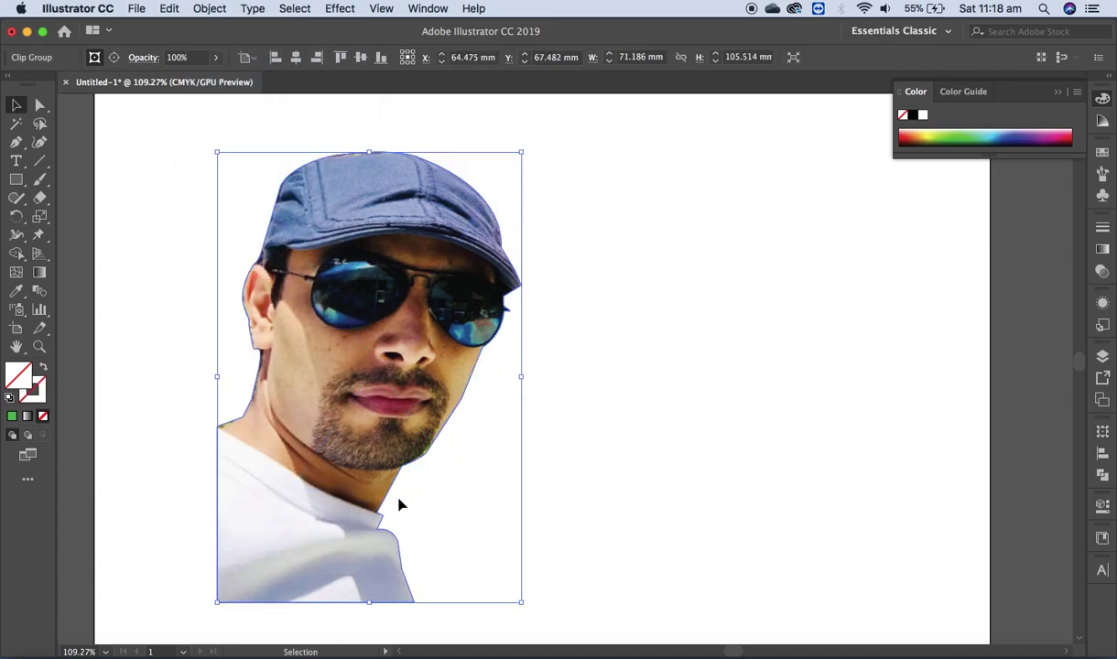
# Draw a large green-filled rectangle to the right of the cut-out photo.
pyautogui.click(20, 106)
pyautogui.click(736, 295)
pyautogui.click(279, 452)
pyautogui.click(685, 365)
pyautogui.click(18, 181)
pyautogui.moveTo(561, 179)
pyautogui.mouseDown()
pyautogui.moveTo(793, 394)
pyautogui.moveTo(941, 493)
pyautogui.moveTo(969, 489)
pyautogui.mouseUp()
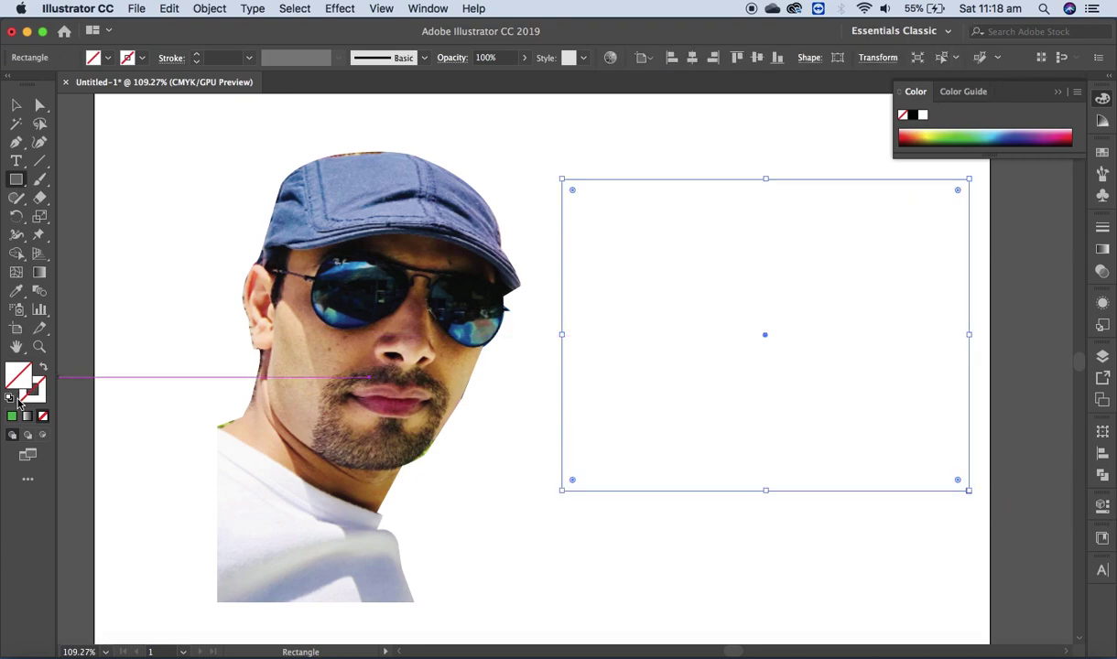
pyautogui.click(956, 134)
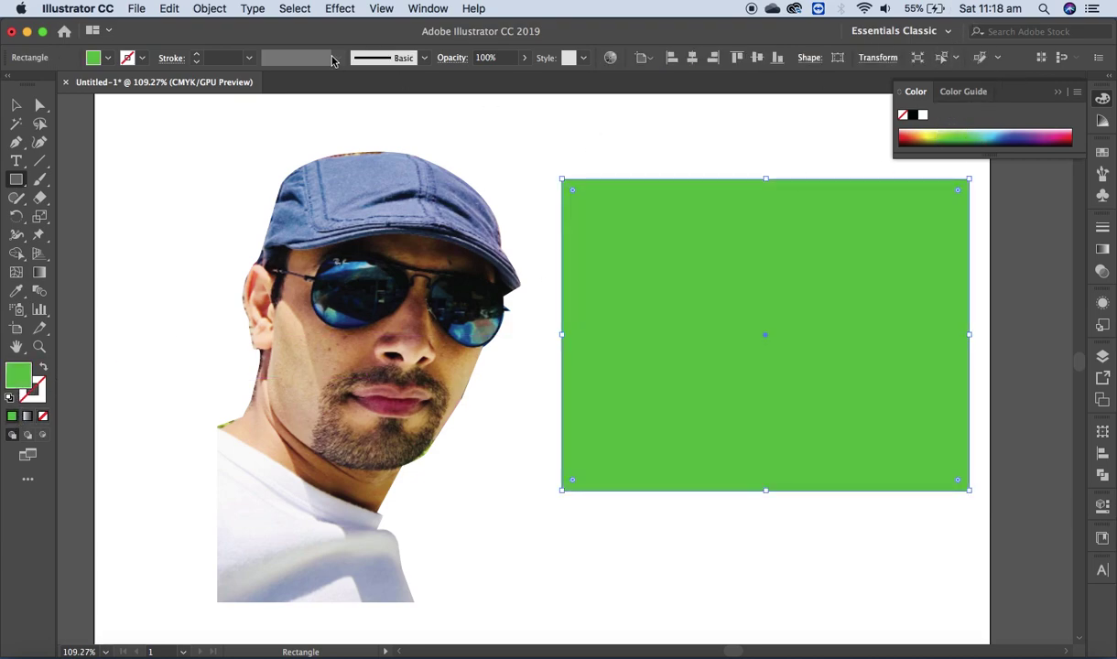
# Shrink the cut-out photo to half size and move it inside the green rectangle.
pyautogui.click(17, 105)
pyautogui.moveTo(353, 182); pyautogui.dragTo(610, 203)
pyautogui.moveTo(760, 171); pyautogui.dragTo(608, 395)
pyautogui.moveTo(536, 414); pyautogui.dragTo(680, 242)
# Bring the cut-out man to the front and align him with the rectangle's bottom-left corner.
pyautogui.rightClick(660, 272)
pyautogui.moveTo(705, 438)
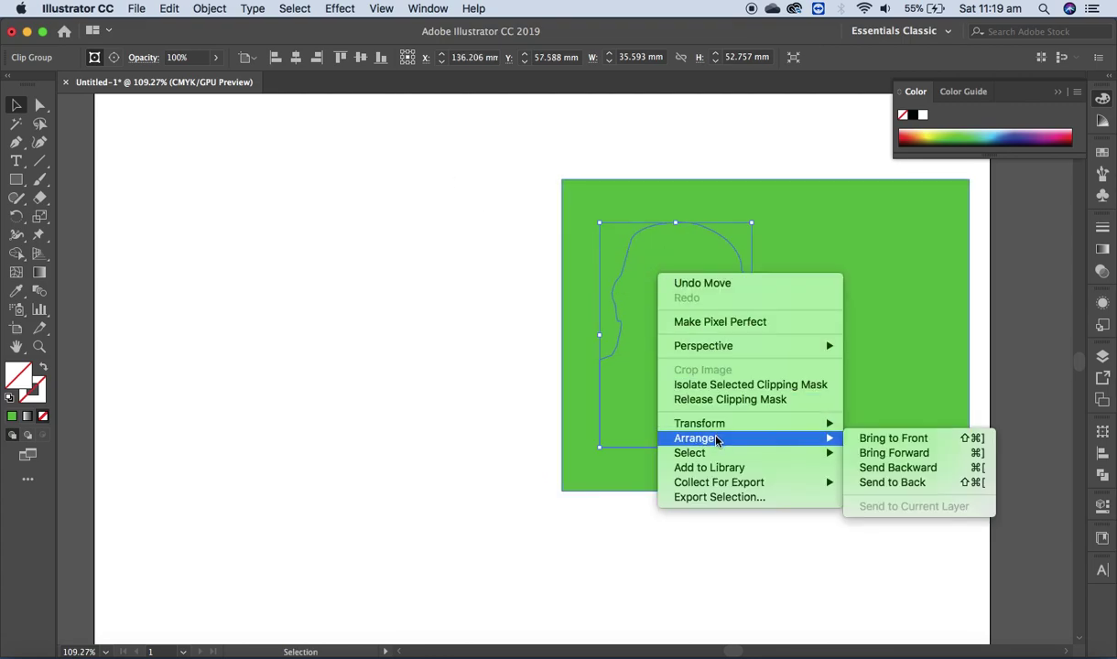
pyautogui.click(870, 439)
pyautogui.click(416, 357)
pyautogui.moveTo(673, 335); pyautogui.dragTo(632, 378)
pyautogui.click(472, 361)
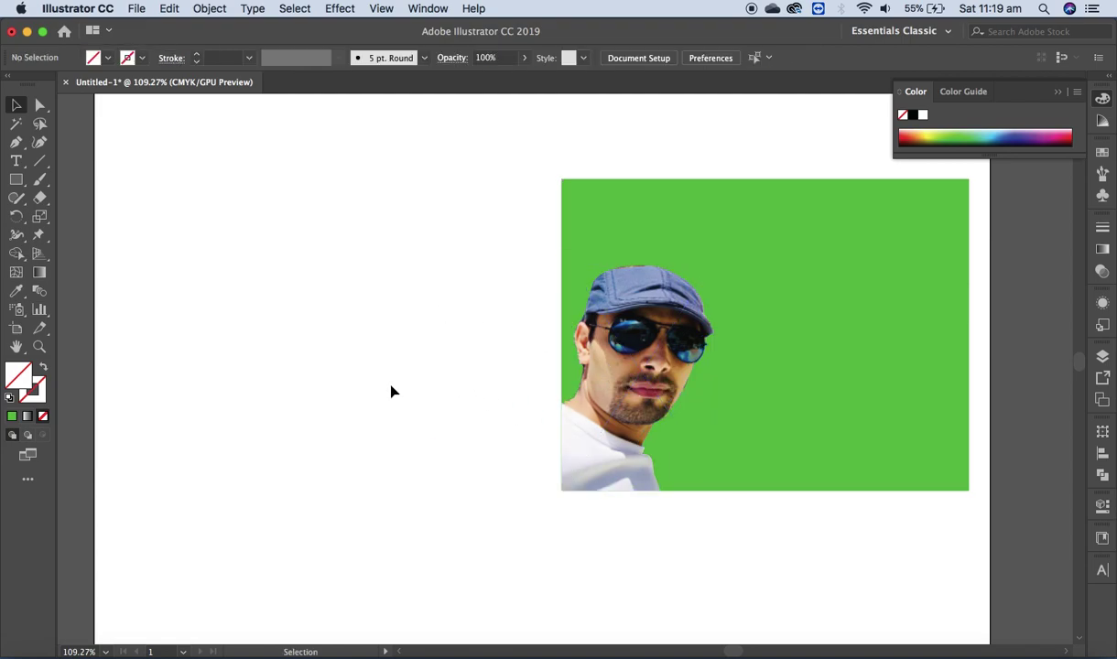